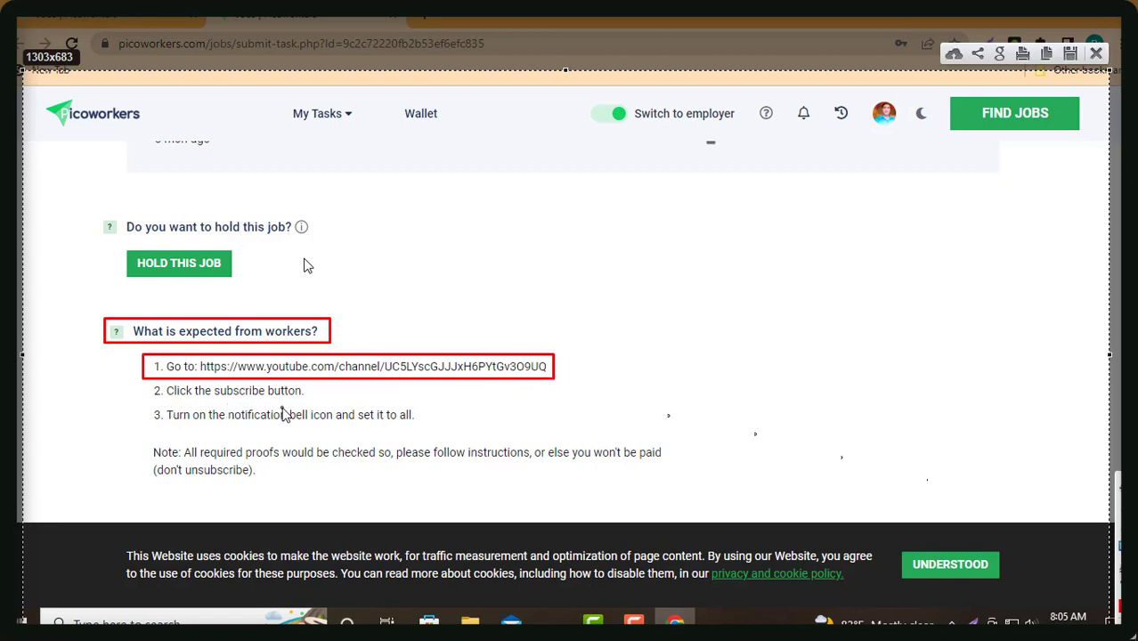
Frame instructions 2 and 3 and the note about required proofs with red rectangles on the screen capture, and close the capture
{"action": "mouse_move", "coordinate": [150, 380]}
{"action": "left_mouse_down"}
{"action": "mouse_move", "coordinate": [200, 411]}
{"action": "mouse_move", "coordinate": [313, 405]}
{"action": "left_mouse_up"}
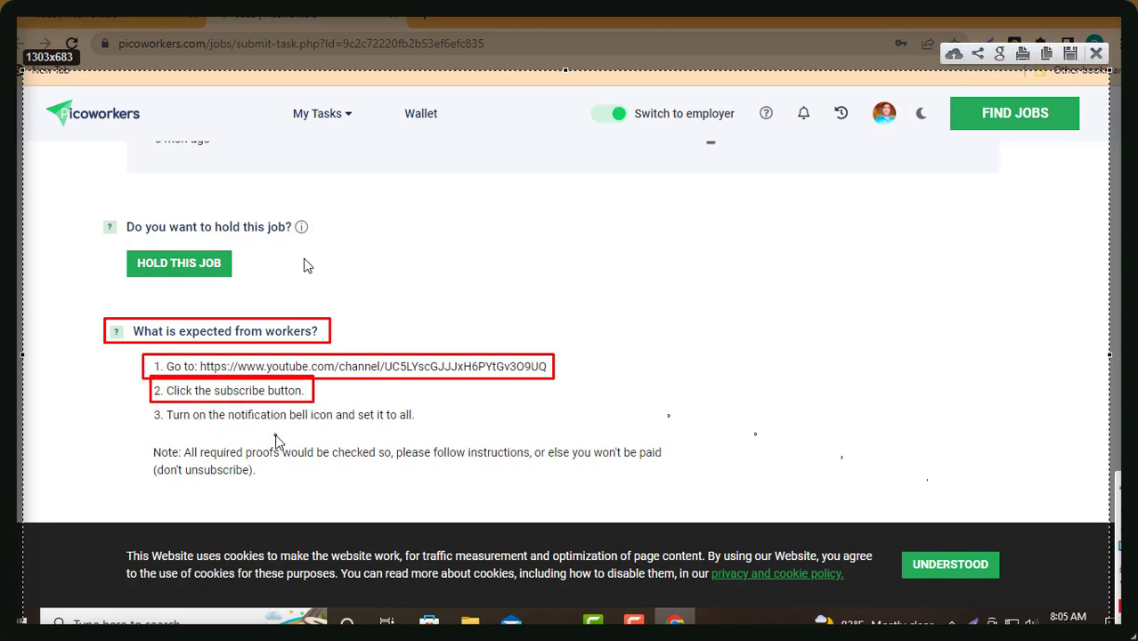
{"action": "mouse_move", "coordinate": [144, 401]}
{"action": "left_mouse_down"}
{"action": "mouse_move", "coordinate": [162, 420]}
{"action": "mouse_move", "coordinate": [425, 427]}
{"action": "left_mouse_up"}
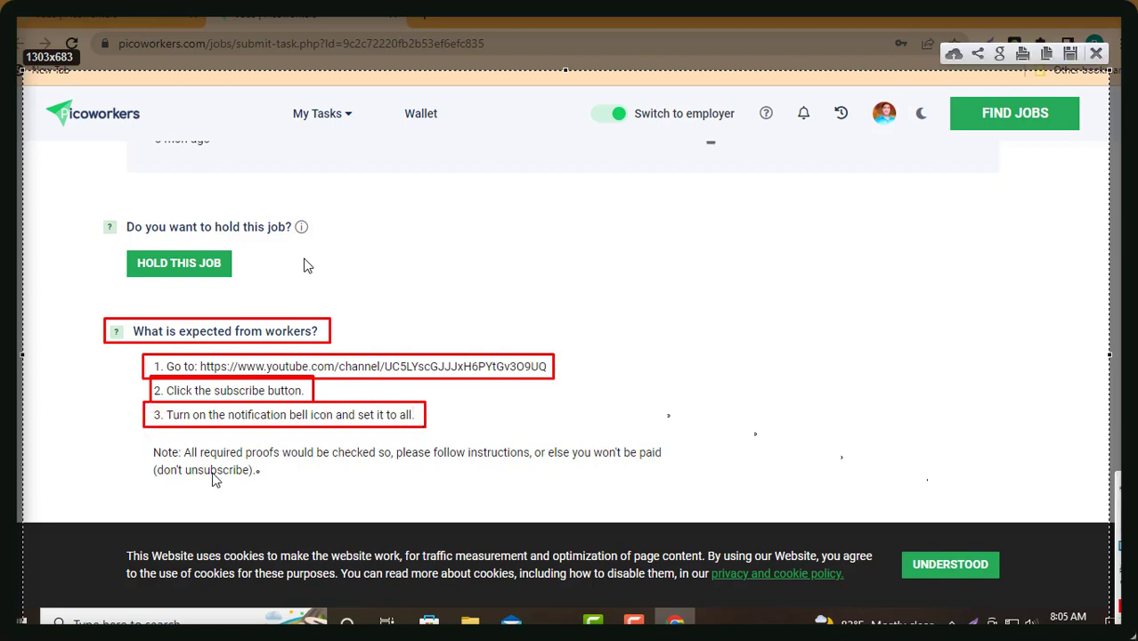
{"action": "mouse_move", "coordinate": [144, 435]}
{"action": "left_mouse_down"}
{"action": "mouse_move", "coordinate": [249, 472]}
{"action": "mouse_move", "coordinate": [501, 493]}
{"action": "mouse_move", "coordinate": [691, 486]}
{"action": "left_mouse_up"}
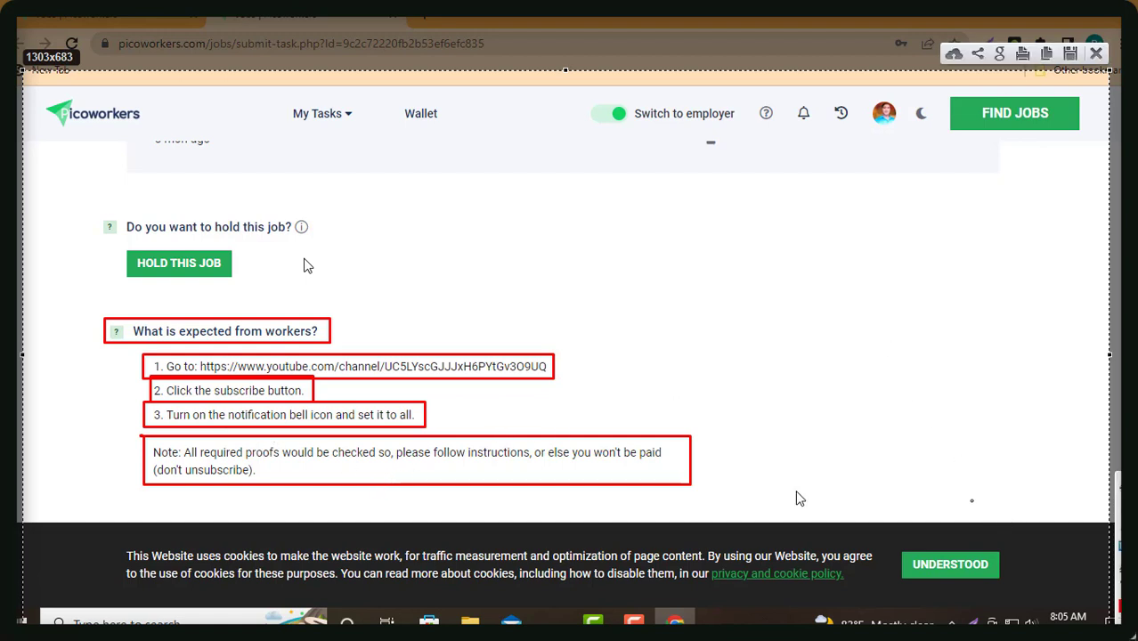
{"action": "left_click", "coordinate": [1097, 53]}
Capture the screen at "Required proof that task was finished?", frame its three items in red, and close the capture
{"action": "scroll", "coordinate": [525, 349], "scroll_direction": "down", "scroll_amount": 3}
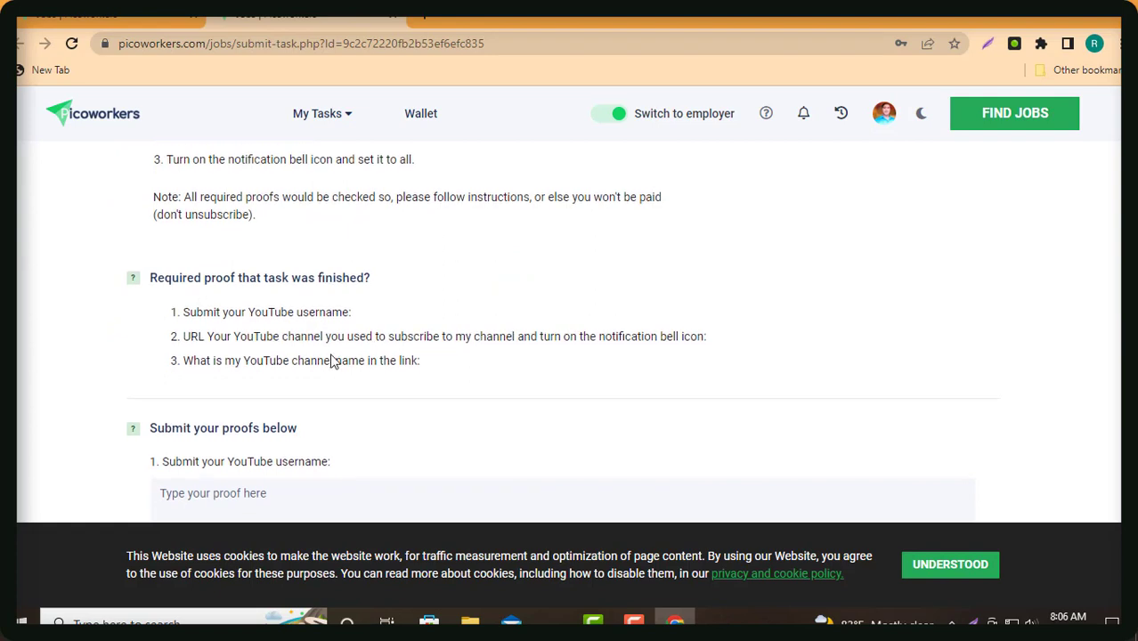
{"action": "scroll", "coordinate": [333, 362], "scroll_direction": "down", "scroll_amount": 1}
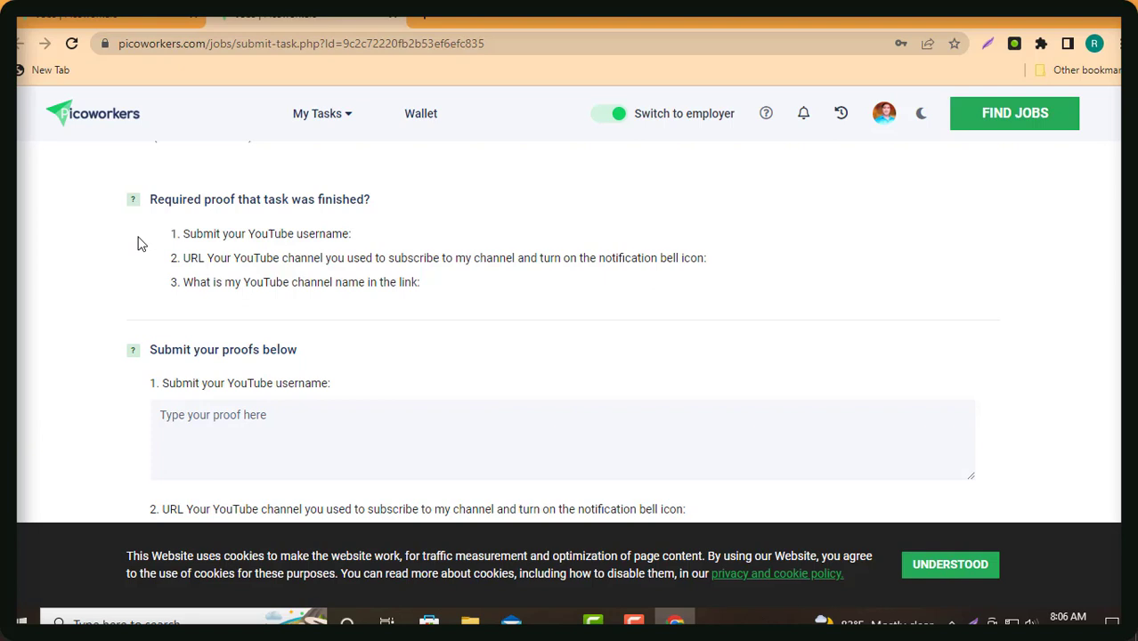
{"action": "key", "text": "Print"}
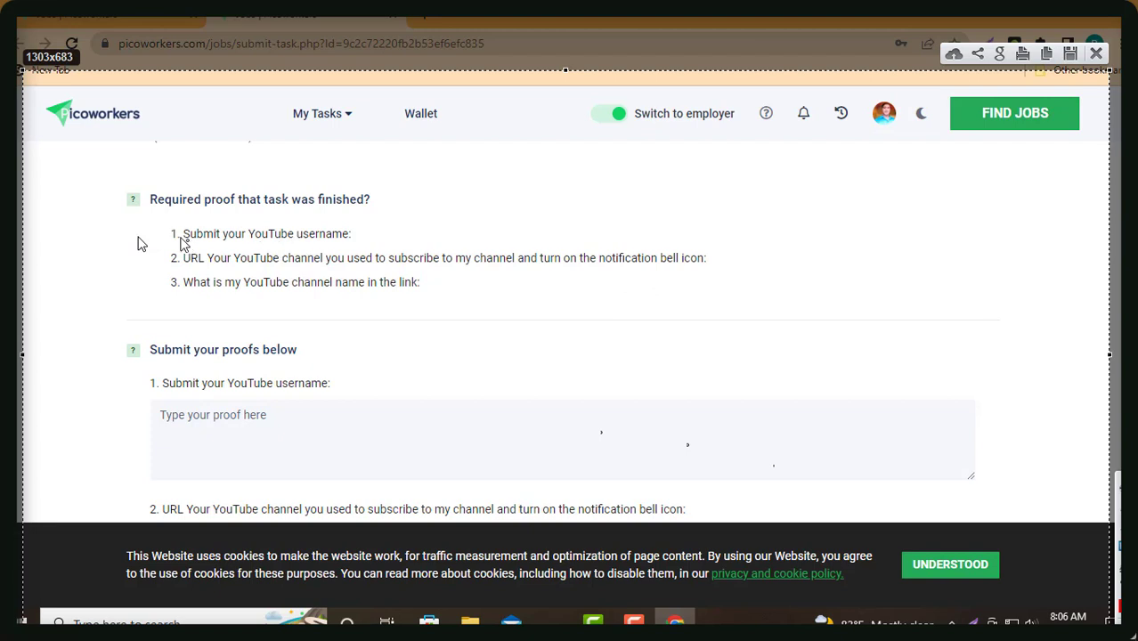
{"action": "mouse_move", "coordinate": [158, 219]}
{"action": "left_mouse_down"}
{"action": "mouse_move", "coordinate": [197, 242]}
{"action": "mouse_move", "coordinate": [367, 244]}
{"action": "left_mouse_up"}
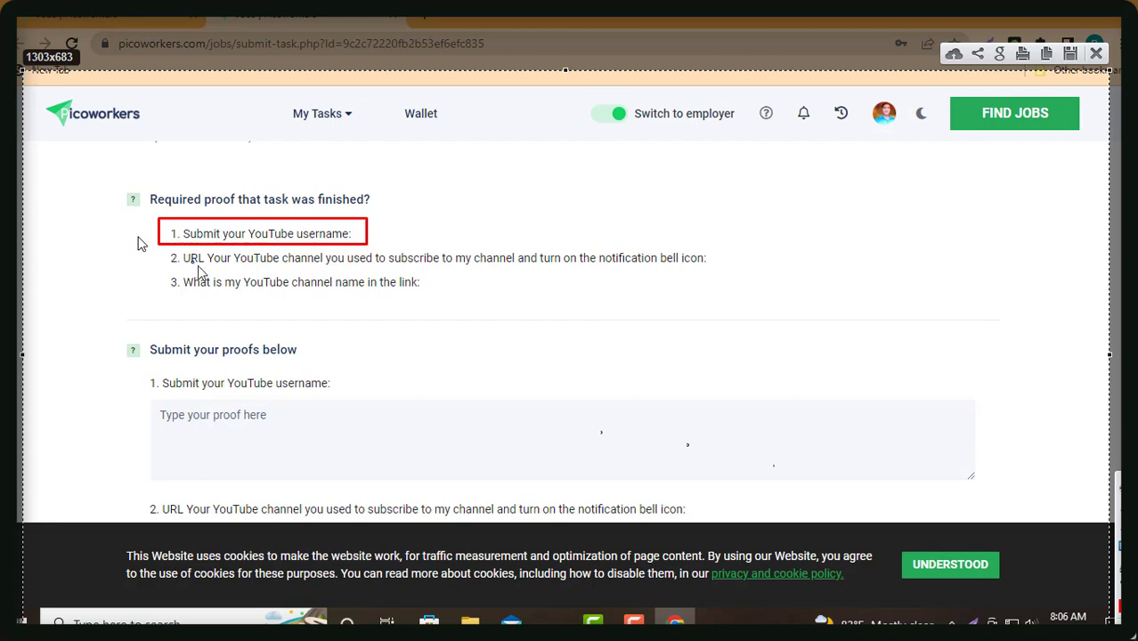
{"action": "mouse_move", "coordinate": [165, 249]}
{"action": "left_mouse_down"}
{"action": "mouse_move", "coordinate": [330, 281]}
{"action": "mouse_move", "coordinate": [719, 279]}
{"action": "left_mouse_up"}
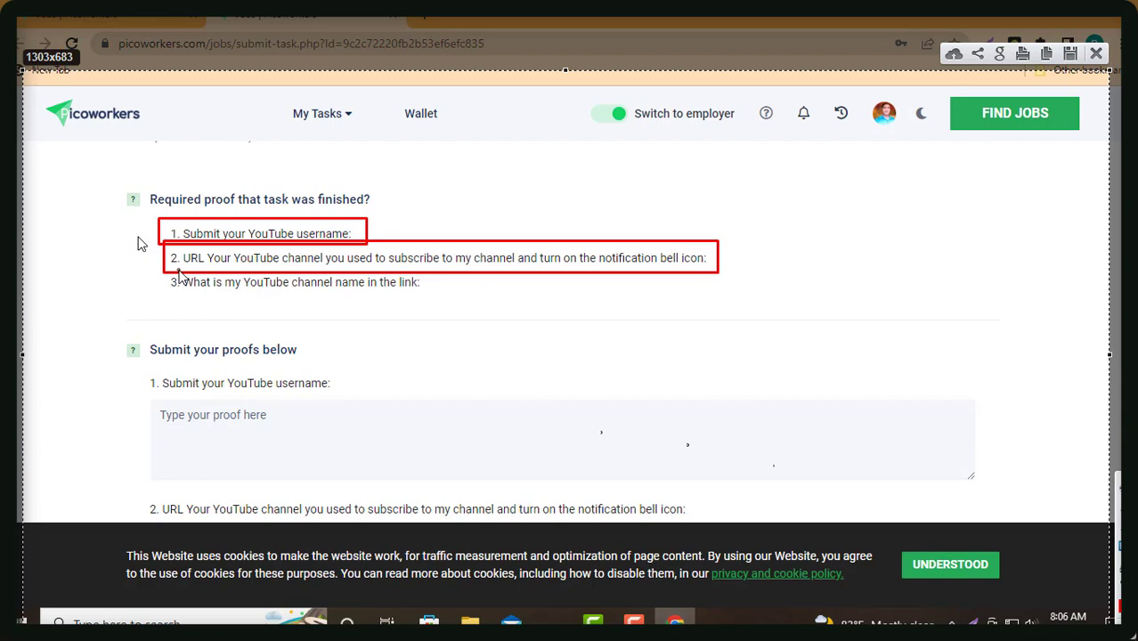
{"action": "left_click_drag", "start_coordinate": [179, 275], "coordinate": [447, 308]}
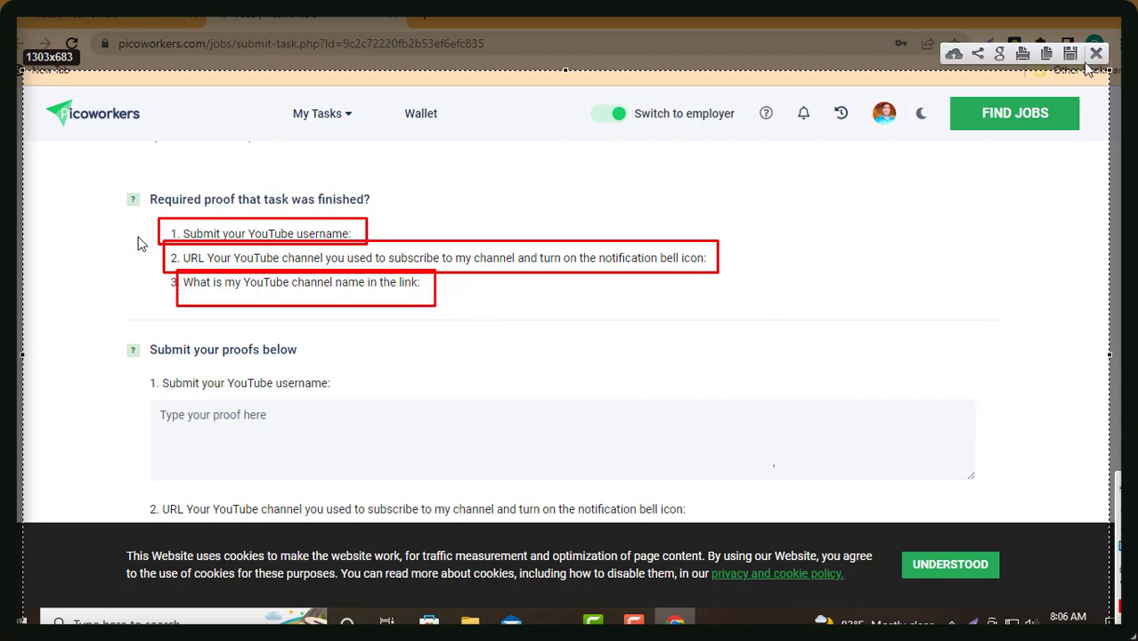
{"action": "left_click", "coordinate": [1096, 54]}
Capture the screen at "Submit your proofs below", frame the three proof questions in red, and discard the capture
{"action": "scroll", "coordinate": [347, 417], "scroll_direction": "down", "scroll_amount": 3}
{"action": "scroll", "coordinate": [341, 406], "scroll_direction": "up", "scroll_amount": 1}
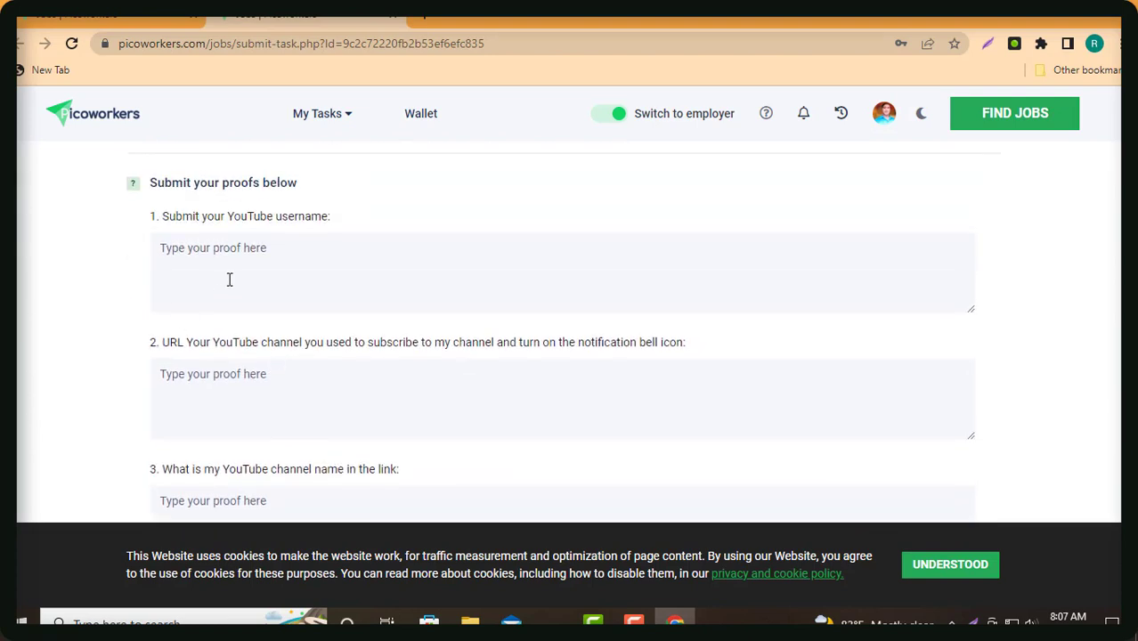
{"action": "key", "text": "Print"}
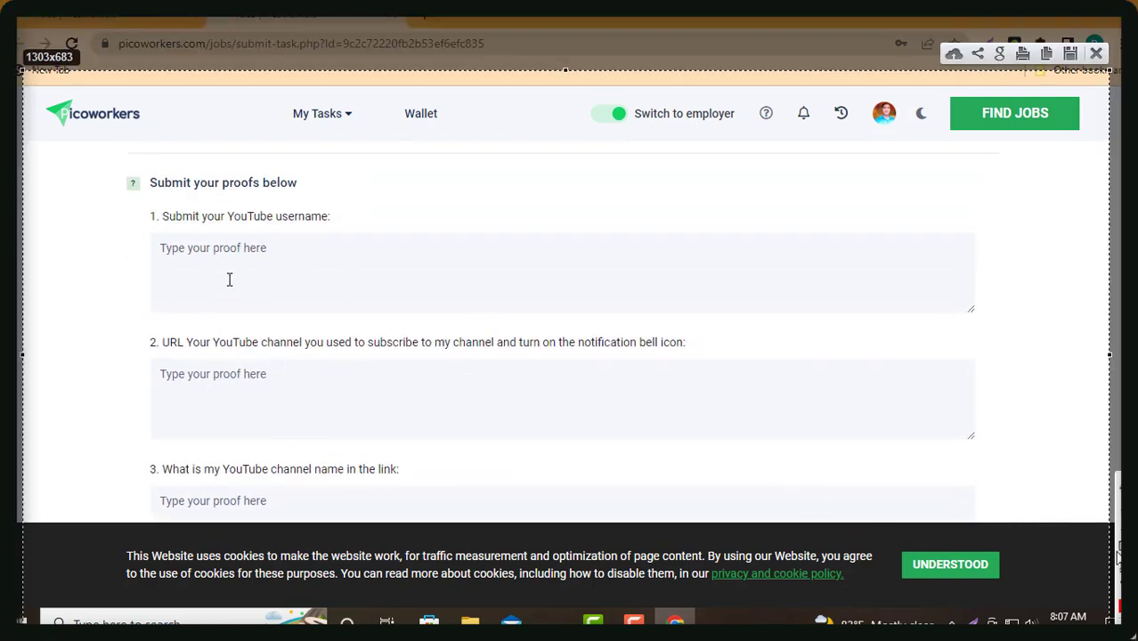
{"action": "left_click_drag", "start_coordinate": [532, 481], "coordinate": [532, 586]}
{"action": "mouse_move", "coordinate": [137, 197]}
{"action": "left_mouse_down"}
{"action": "mouse_move", "coordinate": [193, 218]}
{"action": "mouse_move", "coordinate": [348, 231]}
{"action": "left_mouse_up"}
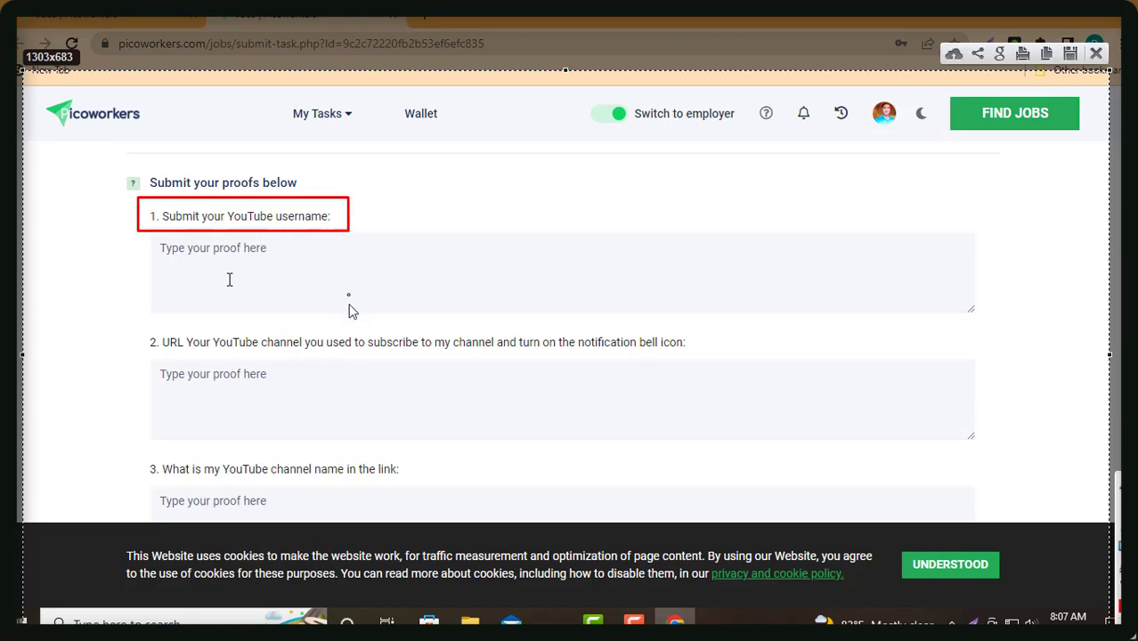
{"action": "mouse_move", "coordinate": [132, 322]}
{"action": "left_mouse_down"}
{"action": "mouse_move", "coordinate": [318, 365]}
{"action": "mouse_move", "coordinate": [697, 357]}
{"action": "left_mouse_up"}
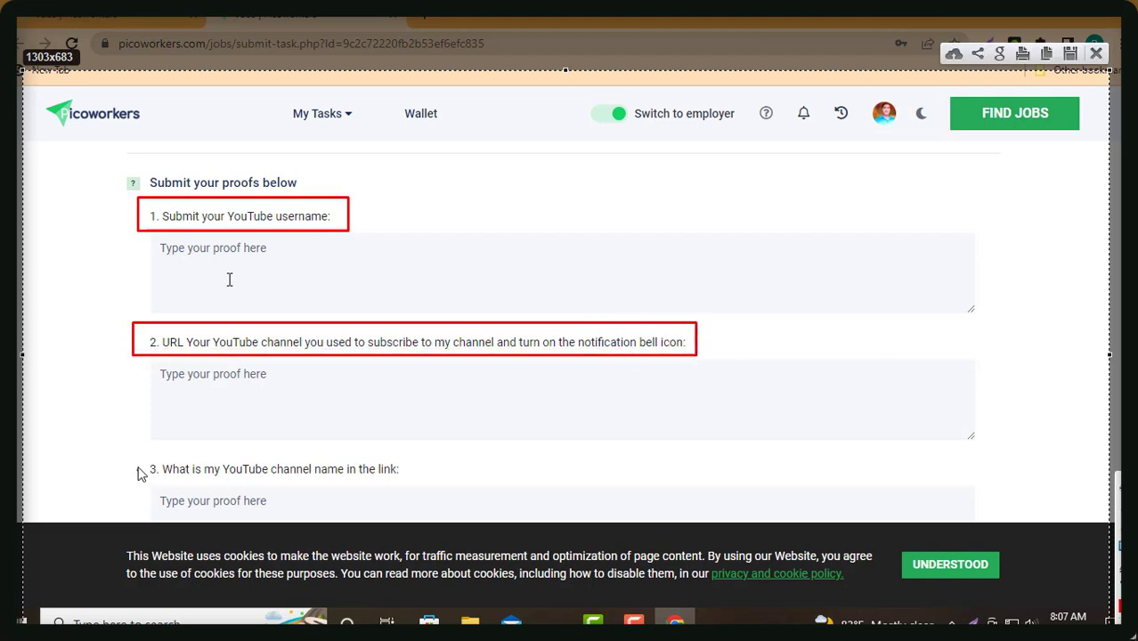
{"action": "left_click_drag", "start_coordinate": [134, 451], "coordinate": [183, 455]}
{"action": "left_click_drag", "start_coordinate": [198, 460], "coordinate": [401, 479]}
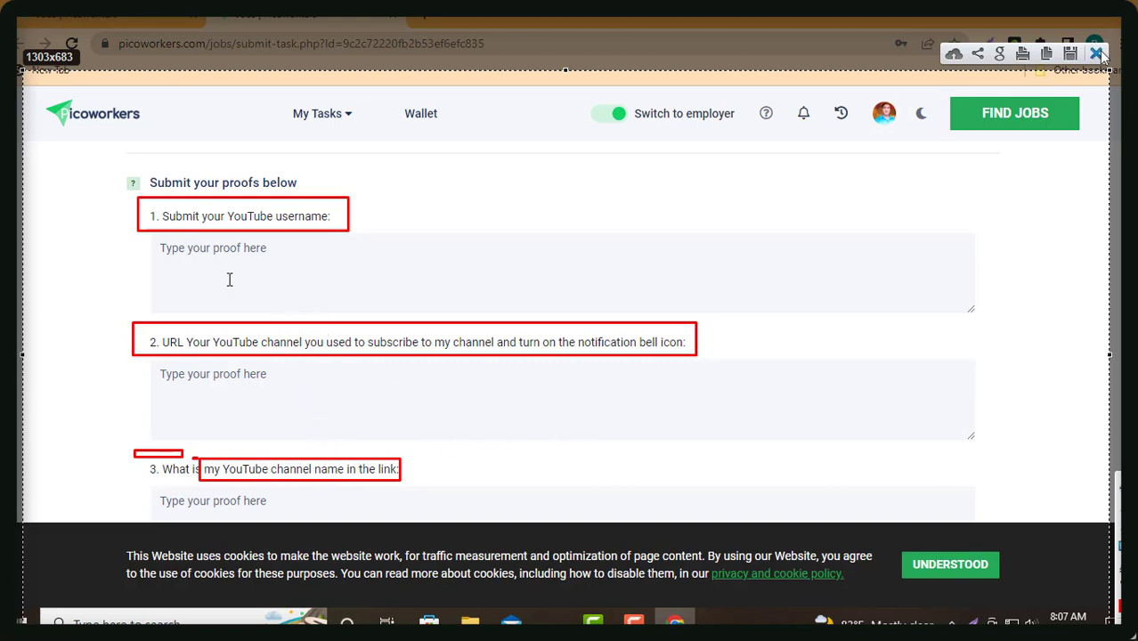
{"action": "key", "text": "Escape"}
Copy the YouTube channel link from instruction 1 under "What is expected from workers?" and open it in a new tab
{"action": "scroll", "coordinate": [383, 309], "scroll_direction": "up", "scroll_amount": 4}
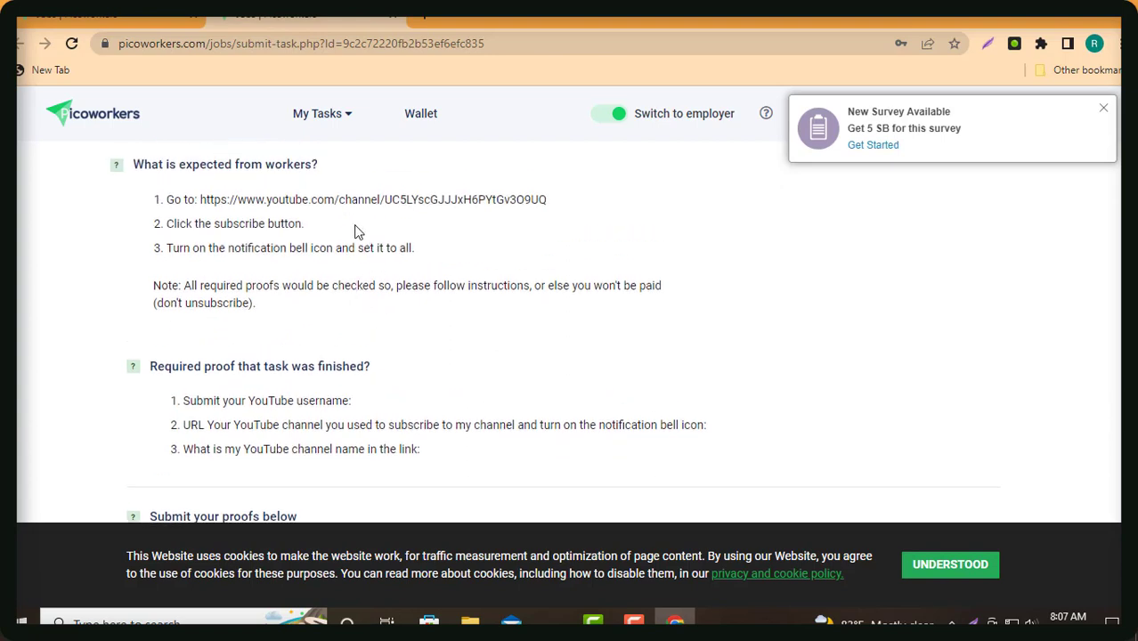
{"action": "left_click_drag", "start_coordinate": [200, 199], "coordinate": [572, 203]}
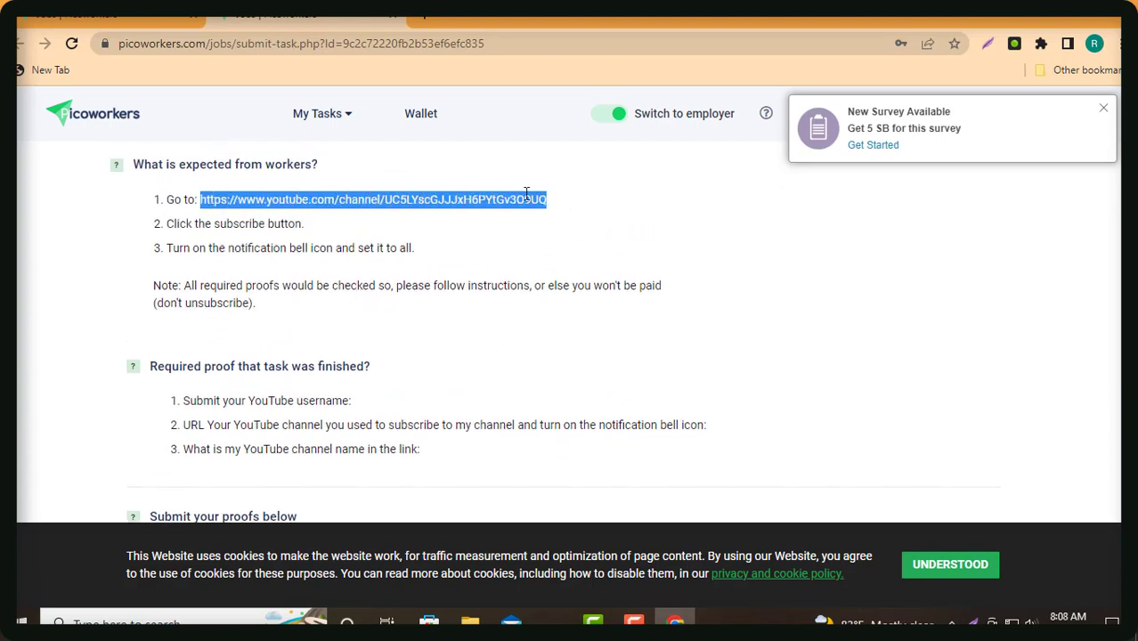
{"action": "right_click", "coordinate": [527, 199]}
{"action": "left_click", "coordinate": [554, 210]}
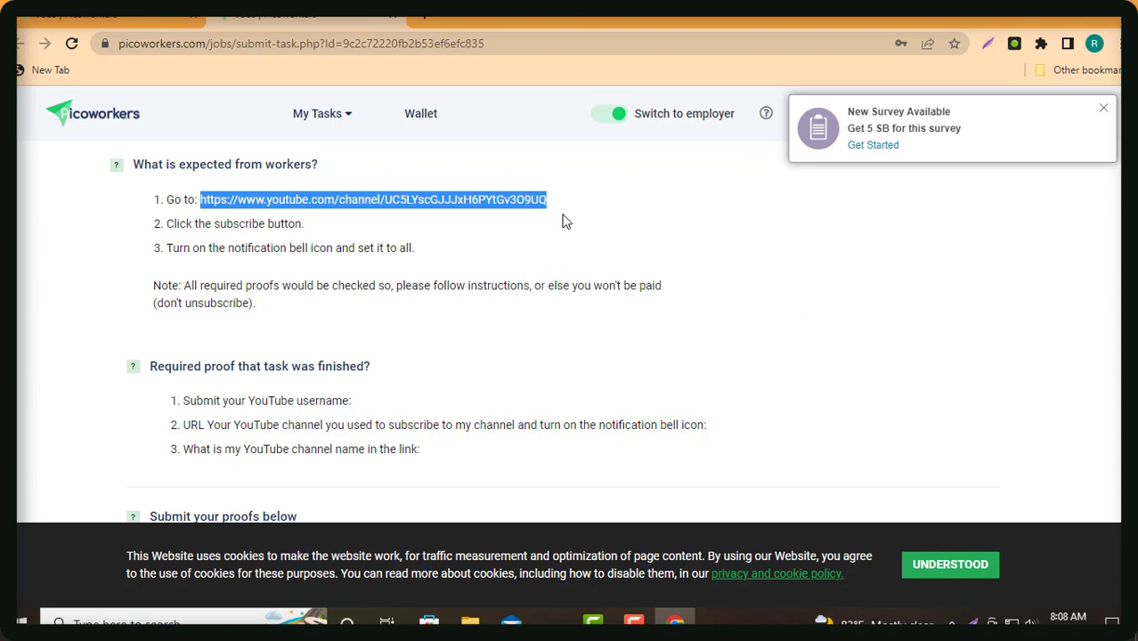
{"action": "left_click", "coordinate": [423, 23]}
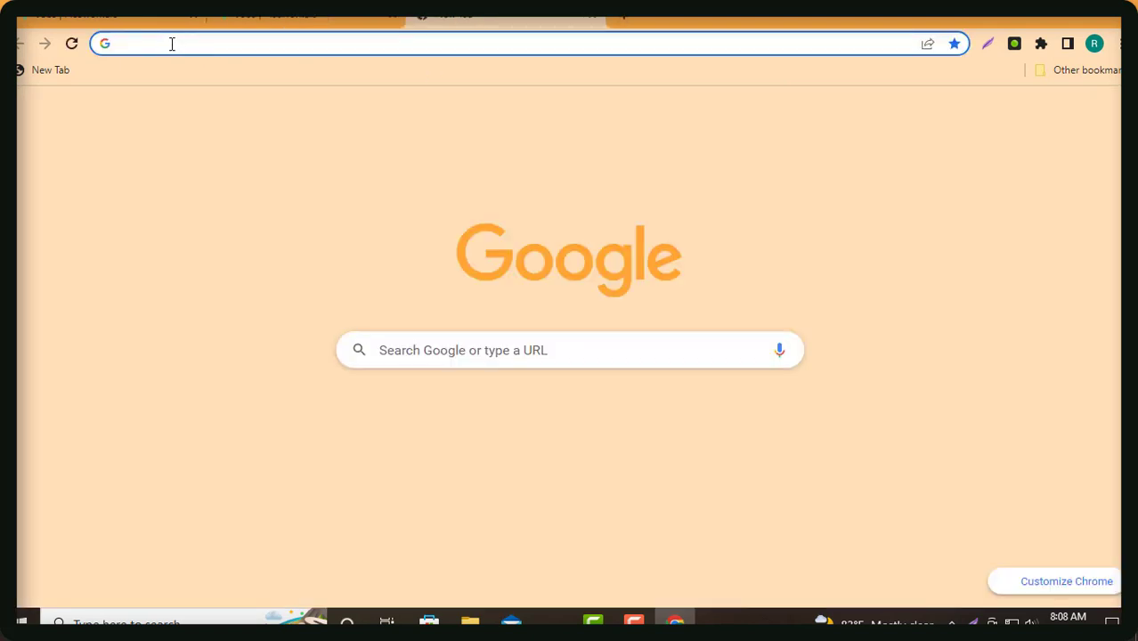
{"action": "left_click", "coordinate": [169, 42]}
{"action": "right_click", "coordinate": [167, 39]}
{"action": "left_click", "coordinate": [223, 149]}
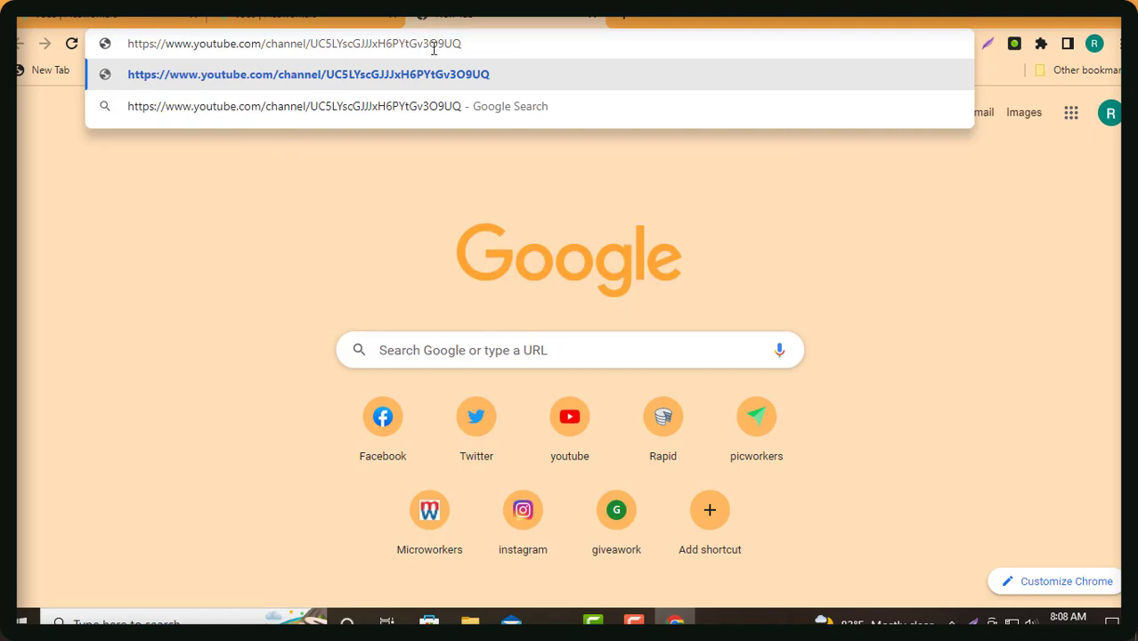
{"action": "key", "text": "Return"}
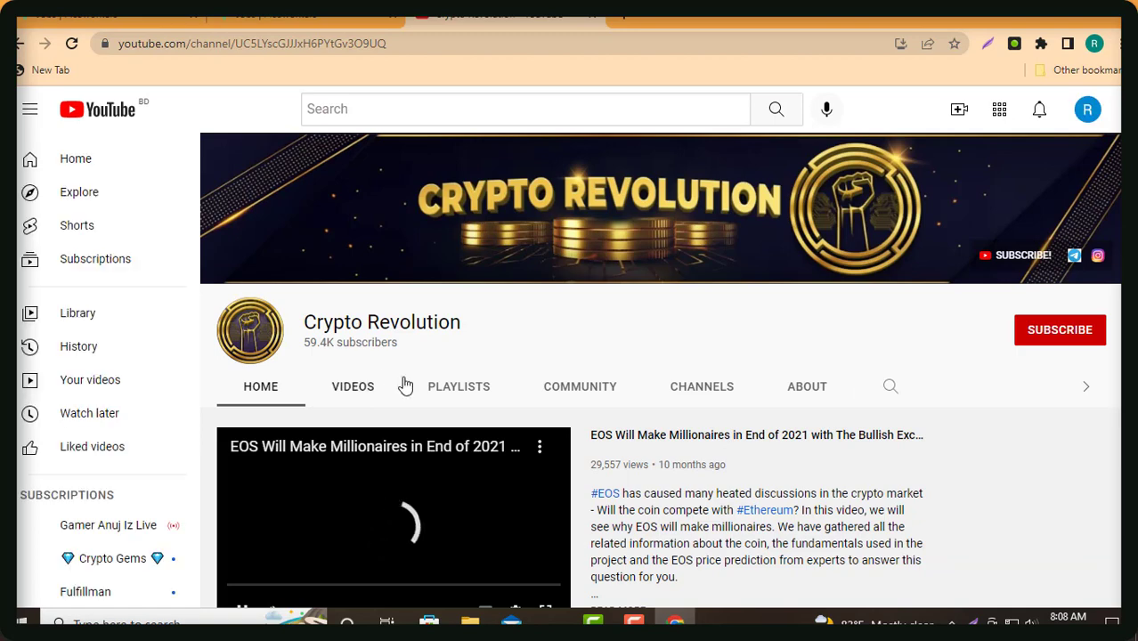
Pause the featured video on the channel page and copy the channel name Crypto Revolution
{"action": "scroll", "coordinate": [292, 472], "scroll_direction": "down", "scroll_amount": 1}
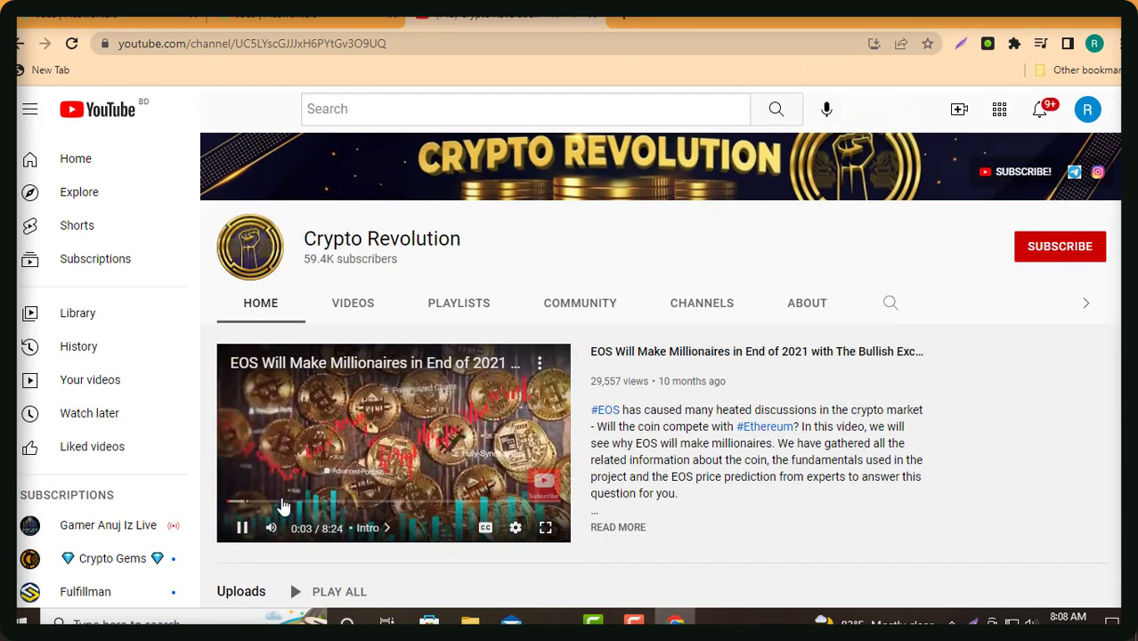
{"action": "left_click", "coordinate": [242, 528]}
{"action": "scroll", "coordinate": [357, 437], "scroll_direction": "up", "scroll_amount": 1}
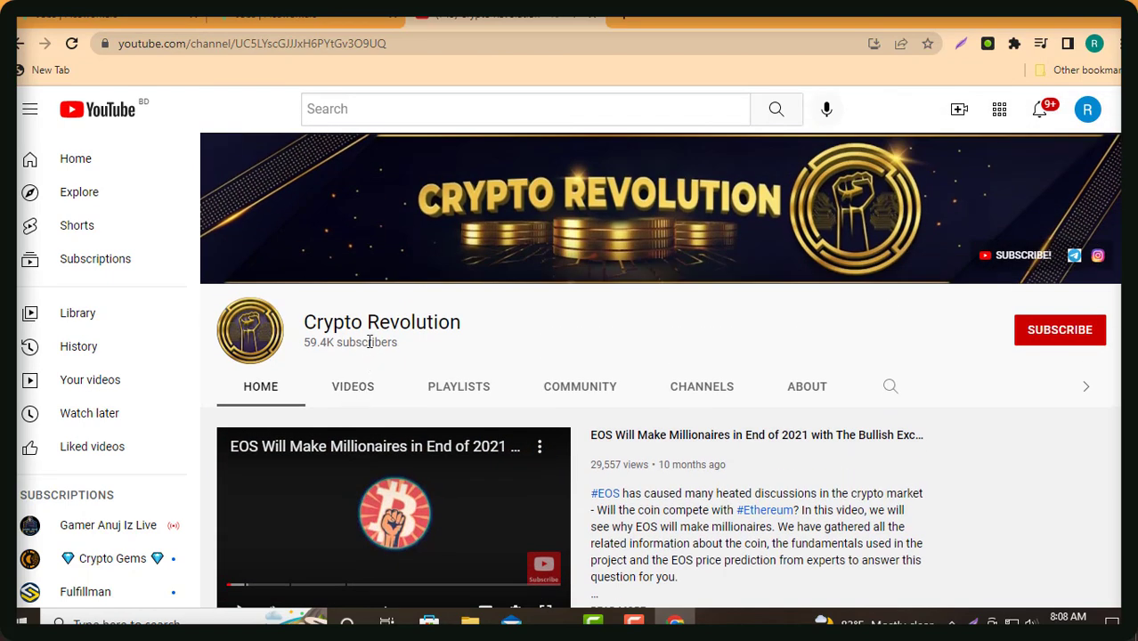
{"action": "triple_click", "coordinate": [373, 321]}
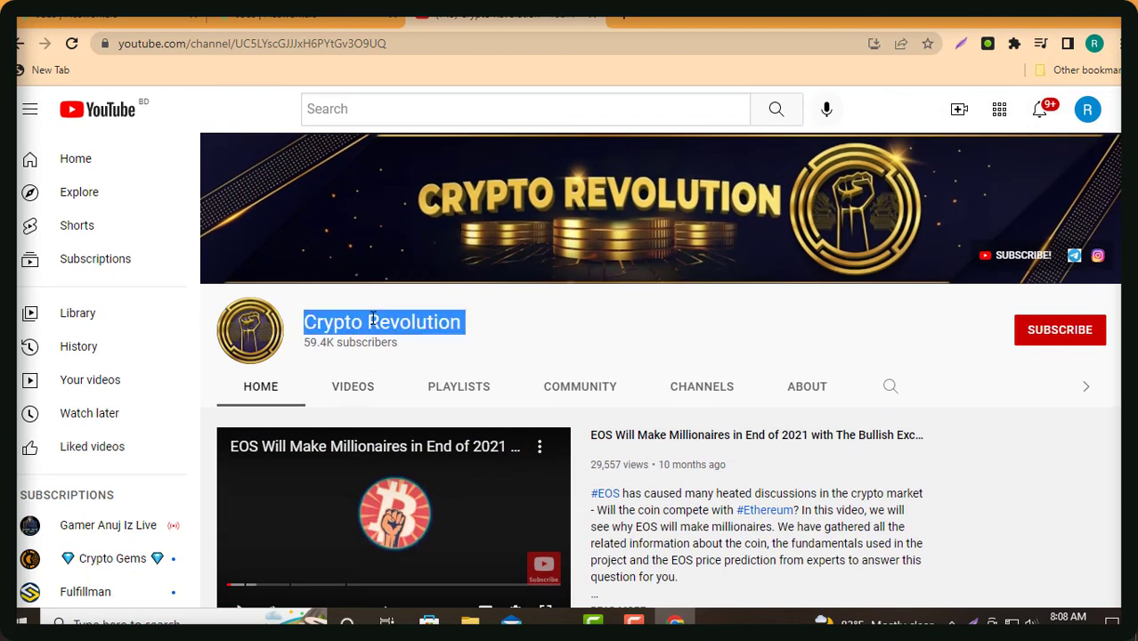
{"action": "right_click", "coordinate": [369, 315]}
{"action": "left_click", "coordinate": [396, 329]}
Open the Twoge INU video from the channel's Uploads and mute it
{"action": "scroll", "coordinate": [487, 520], "scroll_direction": "down", "scroll_amount": 5}
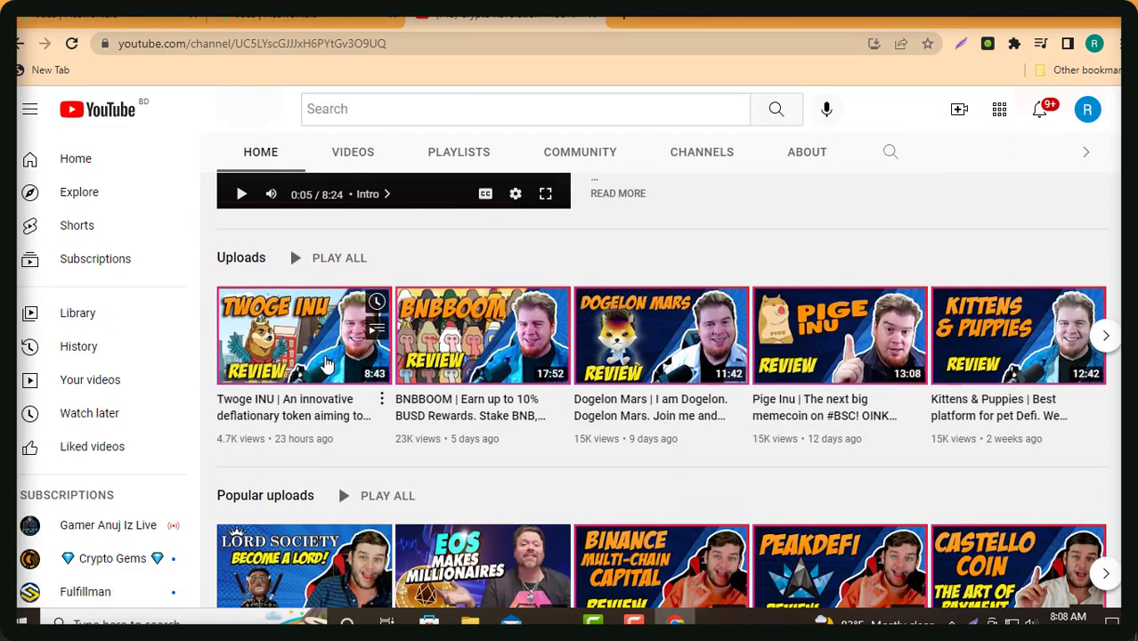
{"action": "mouse_move", "coordinate": [325, 360]}
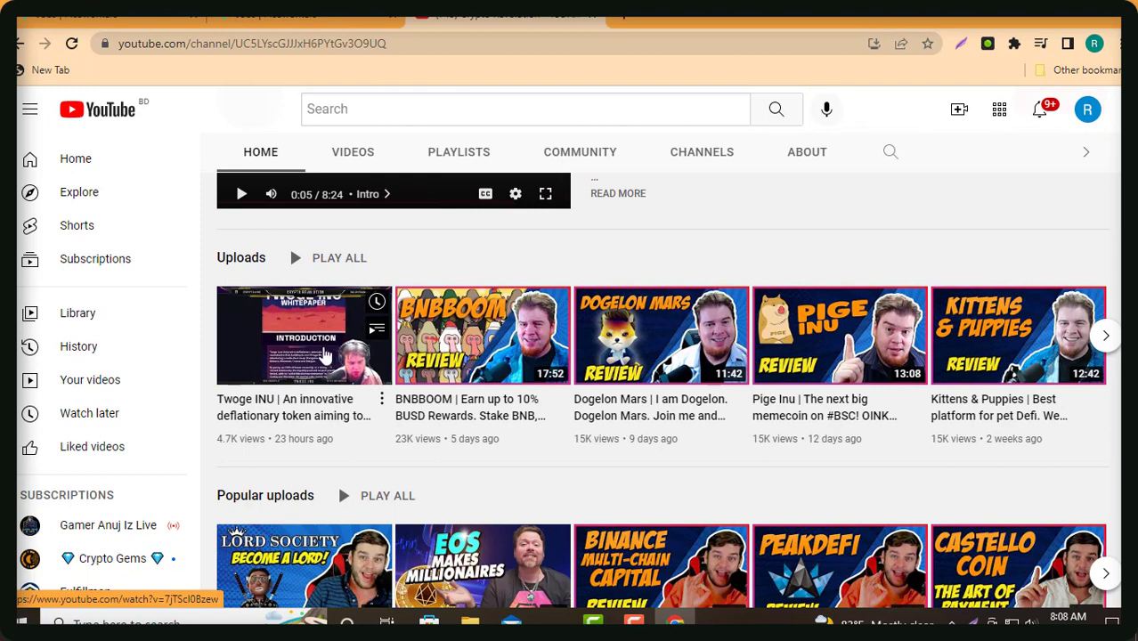
{"action": "left_click", "coordinate": [322, 355]}
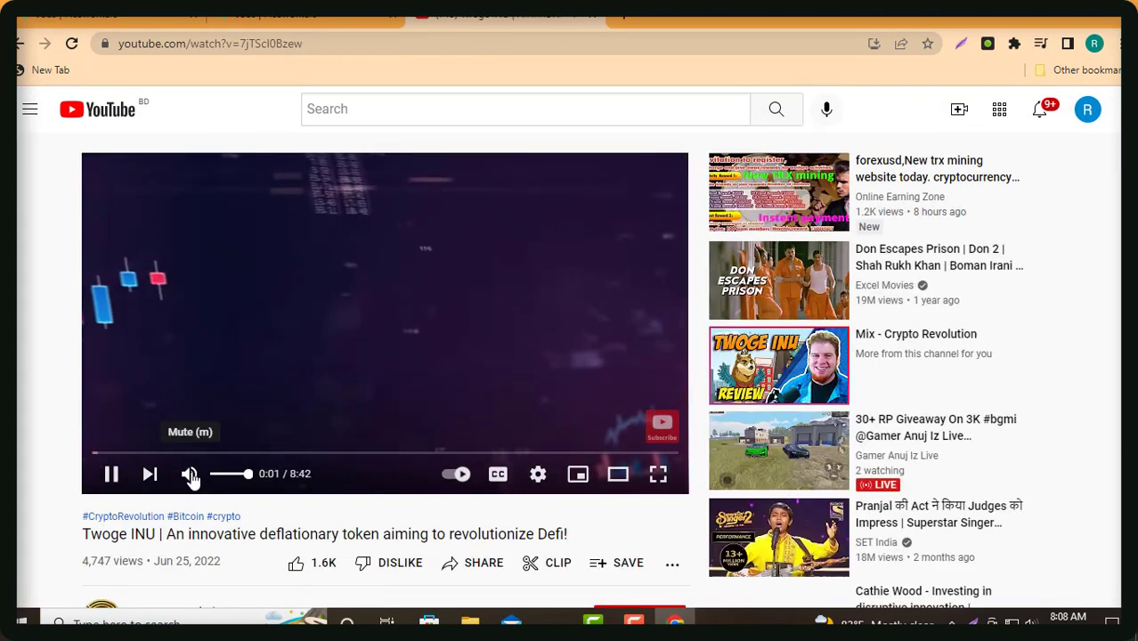
{"action": "left_click", "coordinate": [191, 476]}
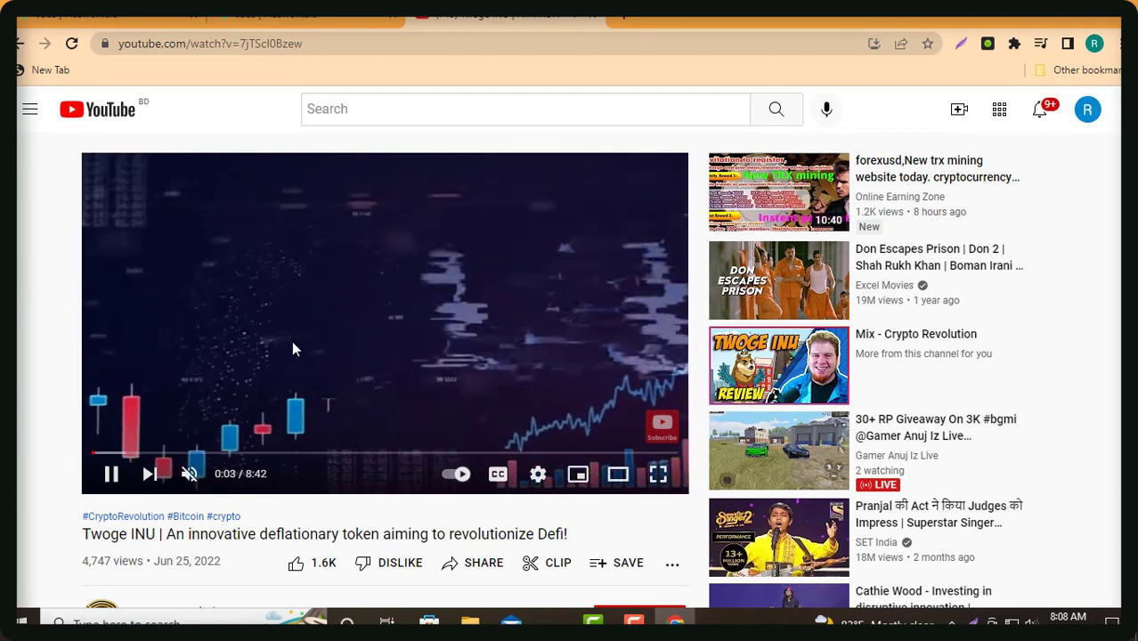
Return to the Picoworkers job page and paste Crypto Revolution as the answer to proof question 3, the channel name
{"action": "left_click", "coordinate": [276, 15]}
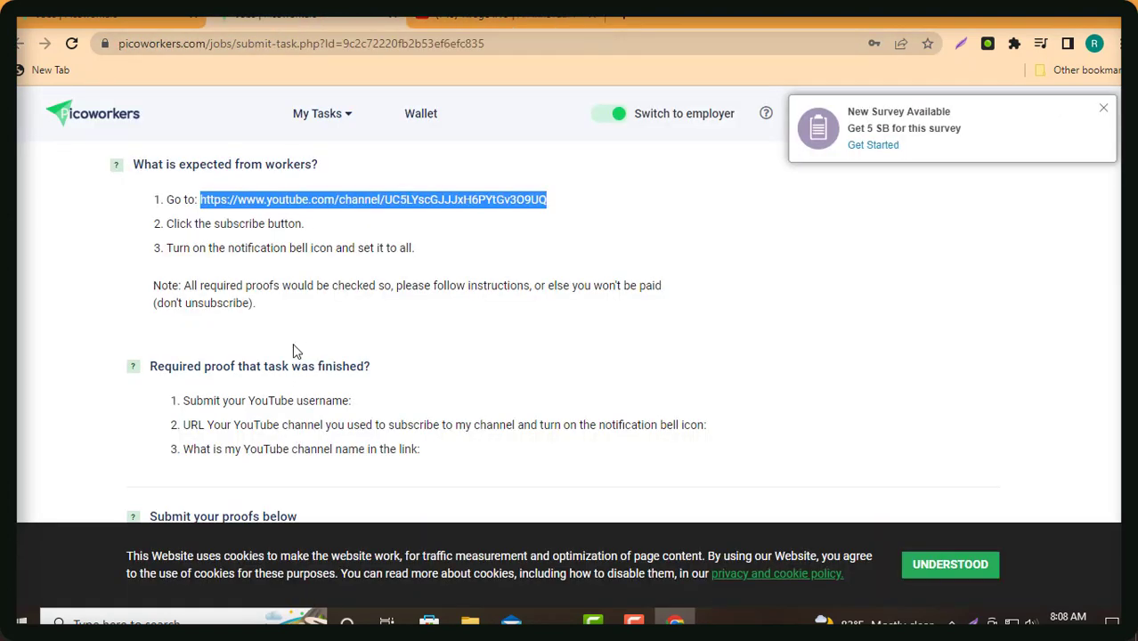
{"action": "scroll", "coordinate": [353, 321], "scroll_direction": "down", "scroll_amount": 1}
{"action": "scroll", "coordinate": [348, 326], "scroll_direction": "up", "scroll_amount": 2}
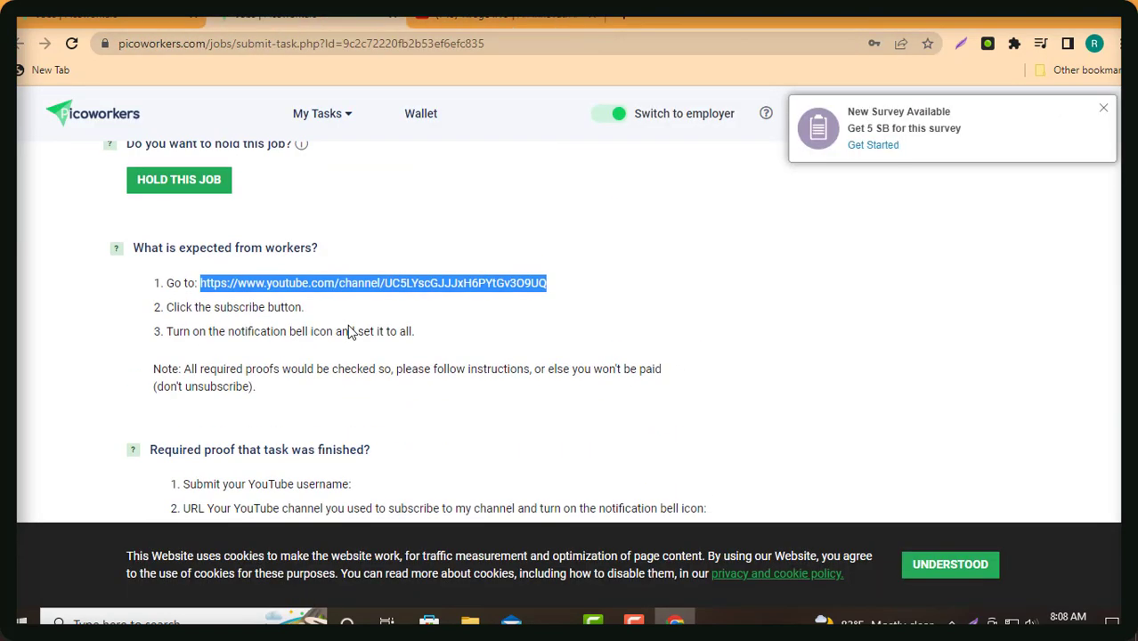
{"action": "scroll", "coordinate": [348, 330], "scroll_direction": "down", "scroll_amount": 3}
{"action": "scroll", "coordinate": [256, 382], "scroll_direction": "down", "scroll_amount": 3}
{"action": "scroll", "coordinate": [254, 365], "scroll_direction": "up", "scroll_amount": 2}
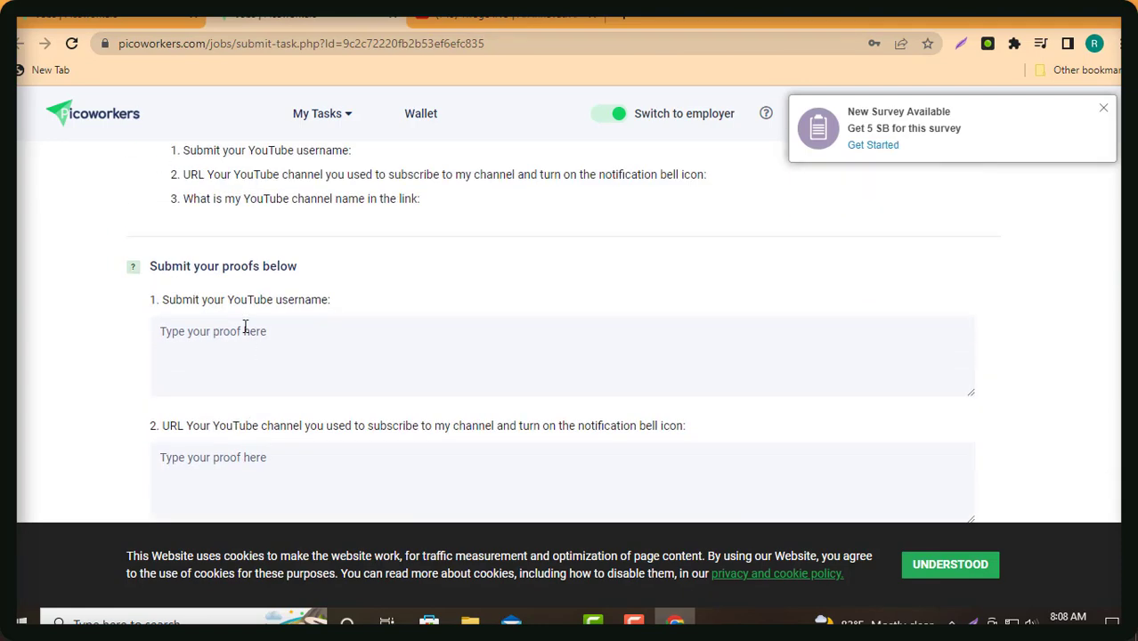
{"action": "scroll", "coordinate": [269, 333], "scroll_direction": "down", "scroll_amount": 4}
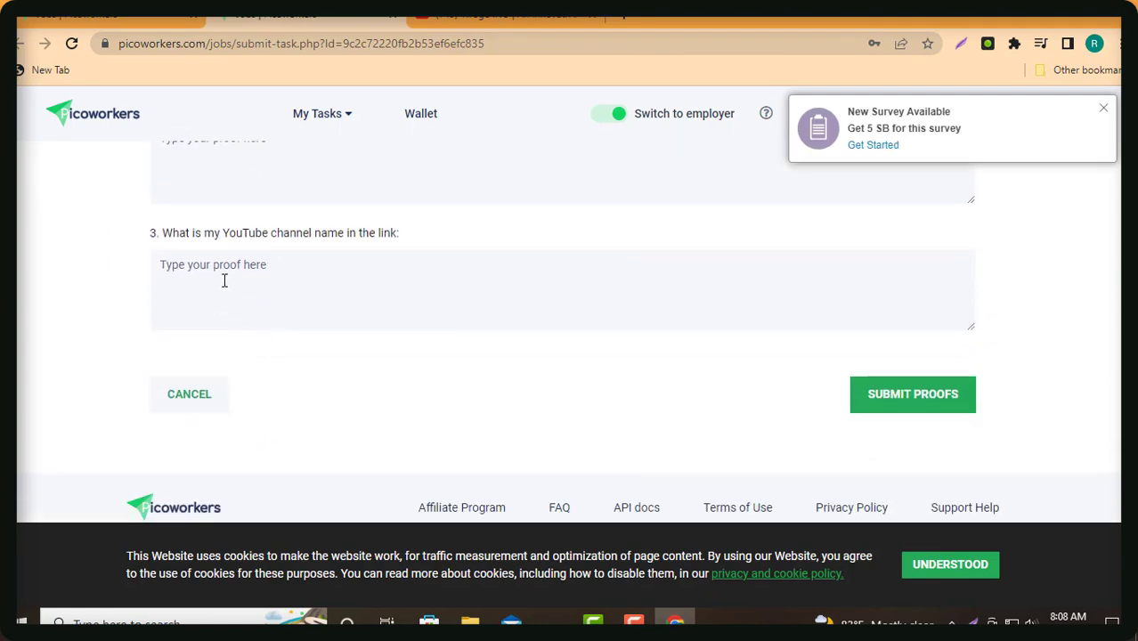
{"action": "left_click", "coordinate": [230, 277]}
{"action": "right_click", "coordinate": [200, 268]}
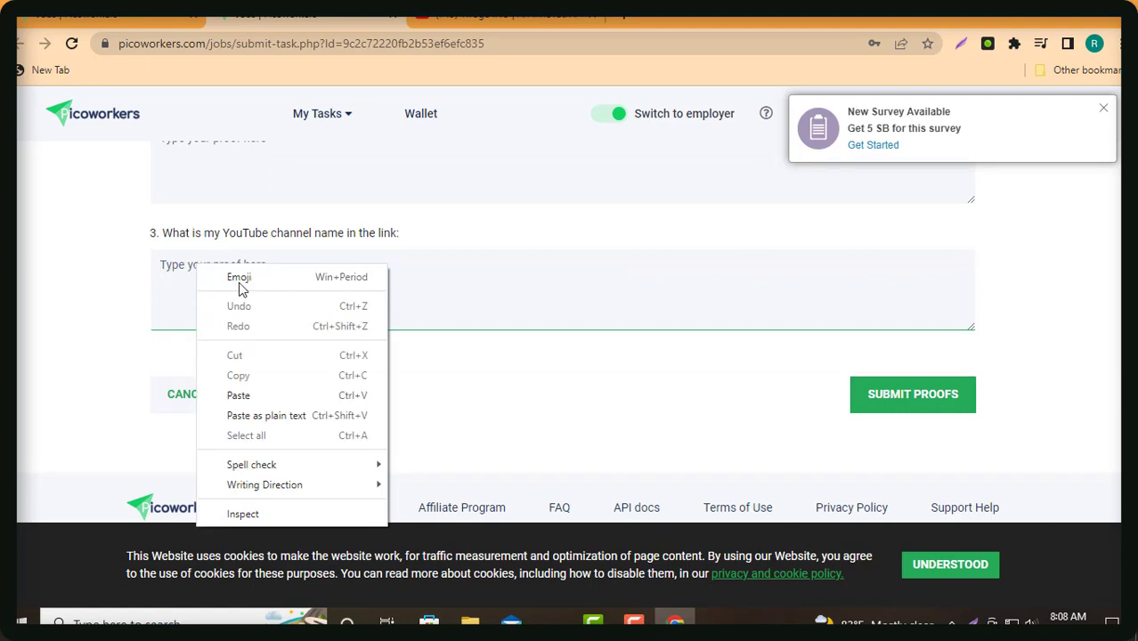
{"action": "left_click", "coordinate": [246, 397]}
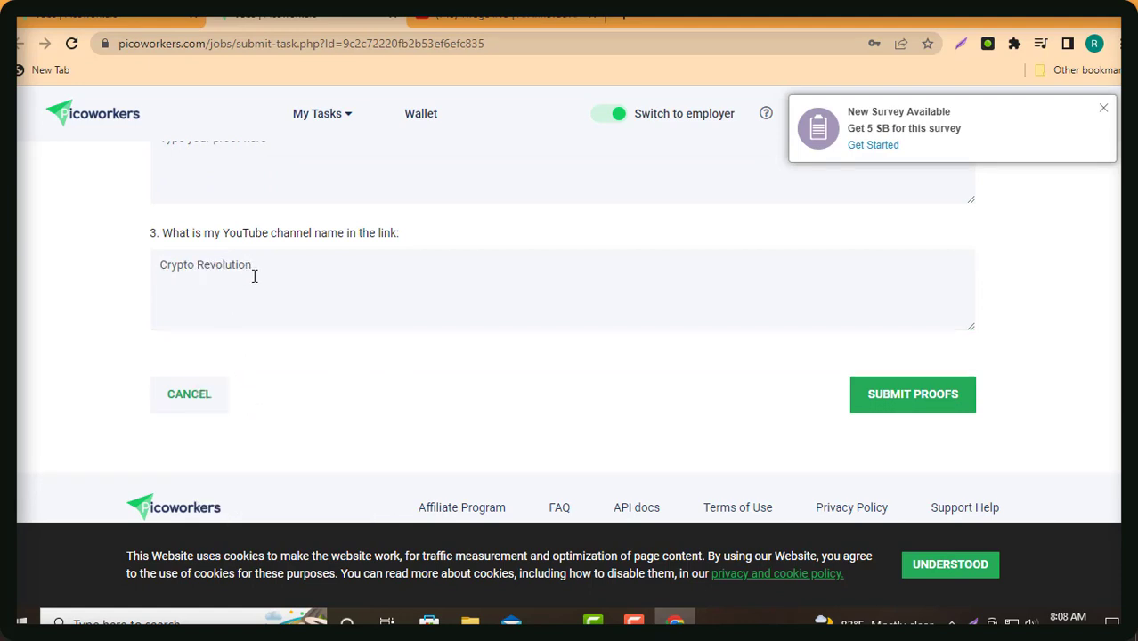
Copy the signed-in YouTube account's display name for the YouTube username required by proof question 1
{"action": "scroll", "coordinate": [255, 278], "scroll_direction": "up", "scroll_amount": 2}
{"action": "scroll", "coordinate": [229, 368], "scroll_direction": "up", "scroll_amount": 2}
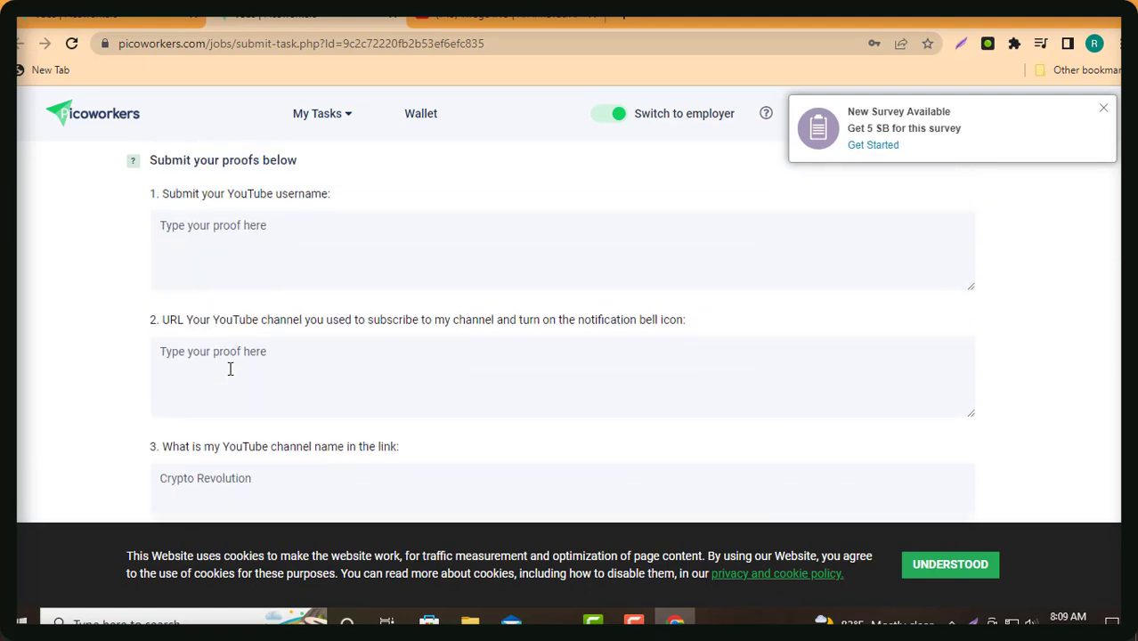
{"action": "left_click", "coordinate": [232, 347]}
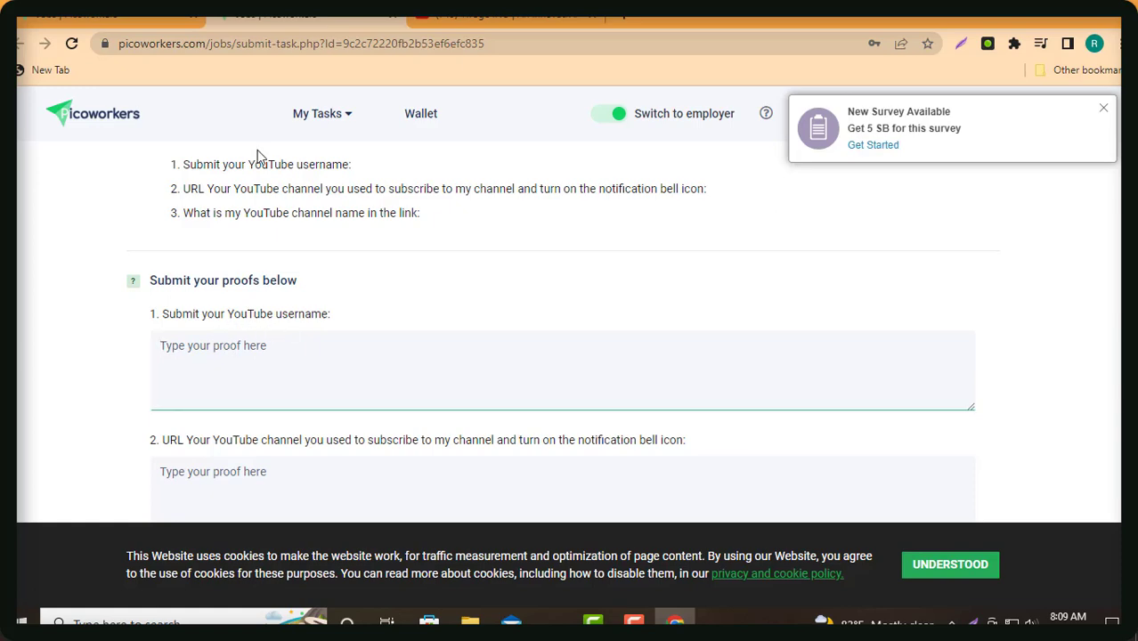
{"action": "left_click", "coordinate": [503, 16]}
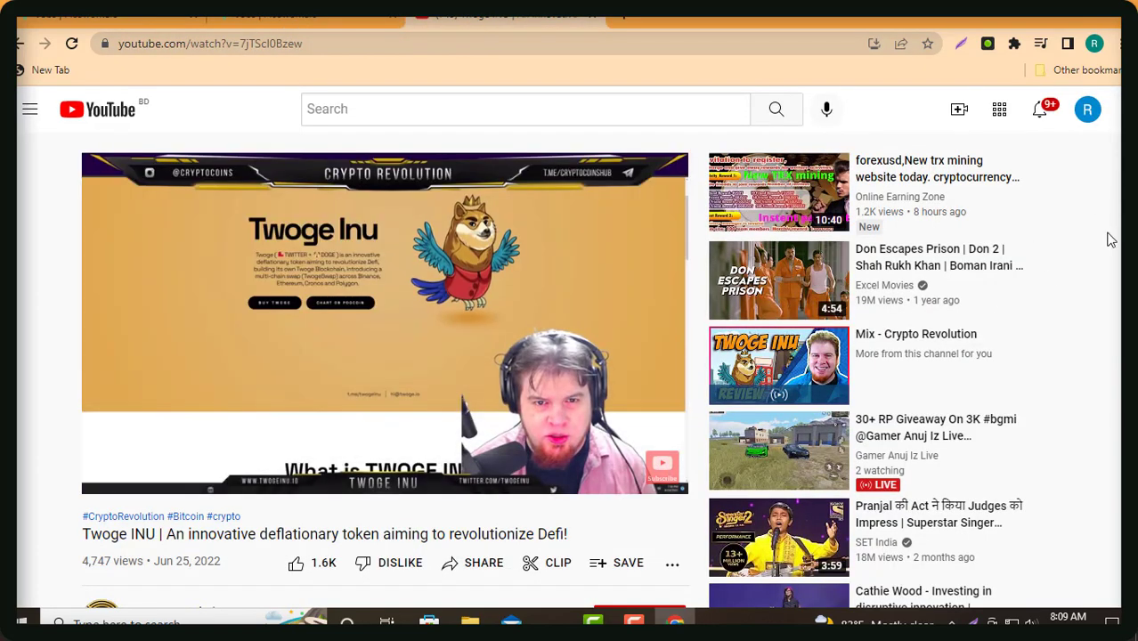
{"action": "left_click", "coordinate": [1086, 112]}
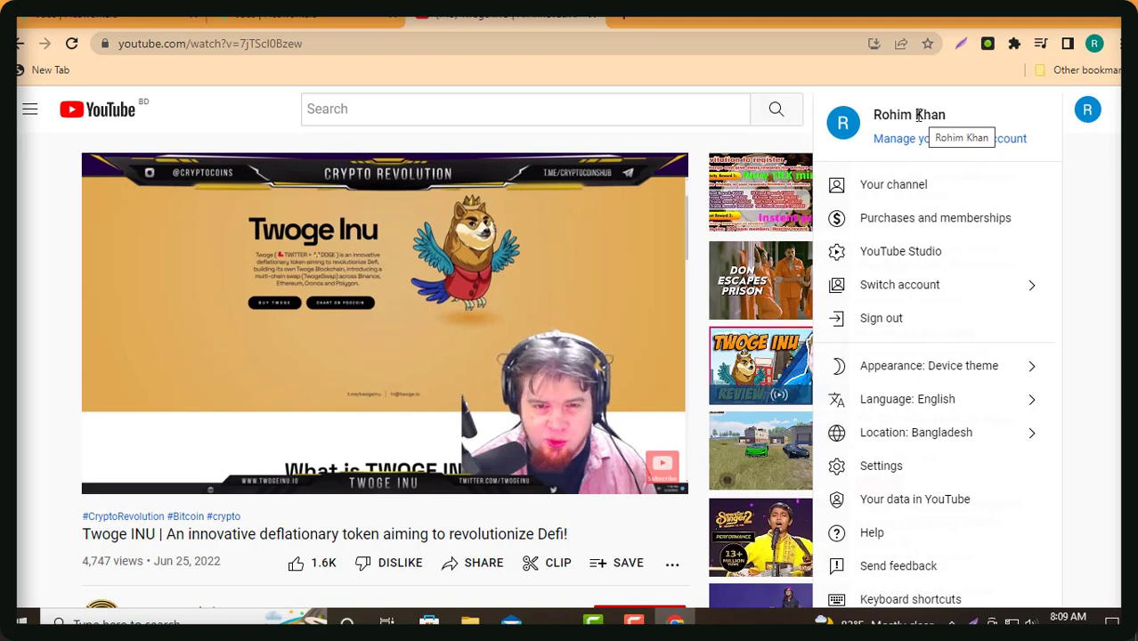
{"action": "triple_click", "coordinate": [917, 114]}
{"action": "right_click", "coordinate": [920, 113]}
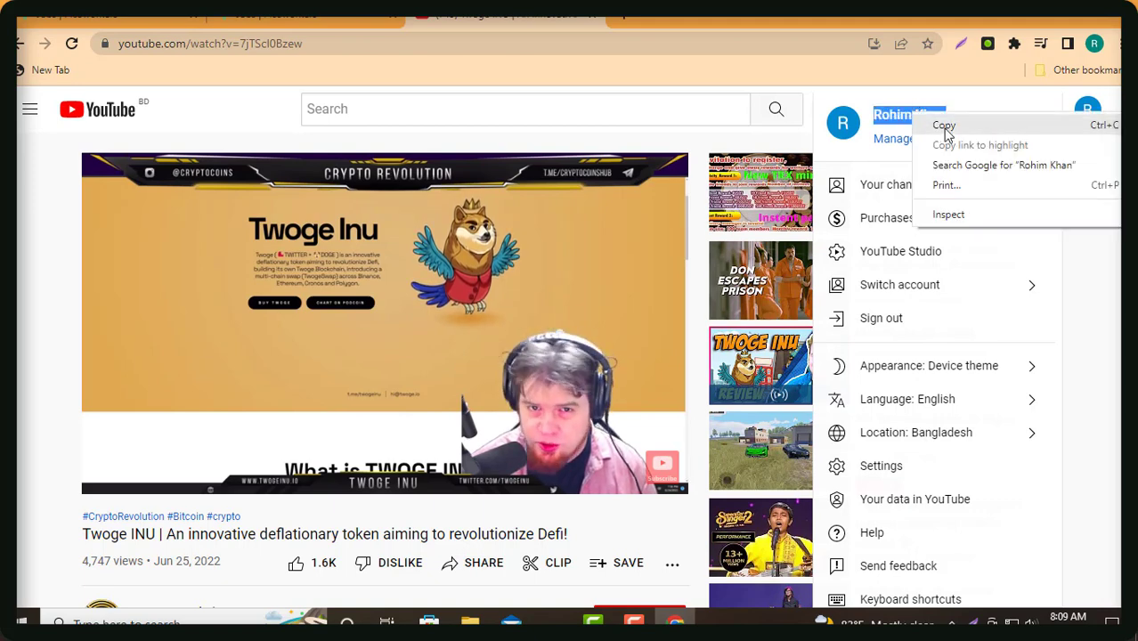
{"action": "left_click", "coordinate": [942, 123]}
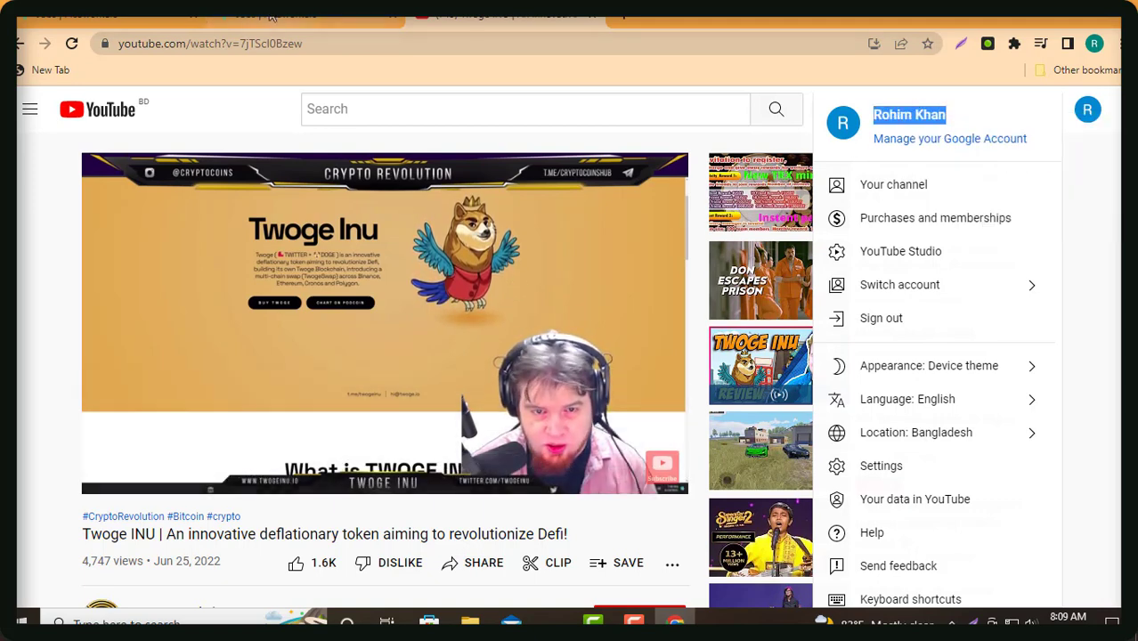
Return to the Picoworkers job page and paste the account name as the answer to proof question 1, the YouTube username
{"action": "left_click", "coordinate": [276, 15]}
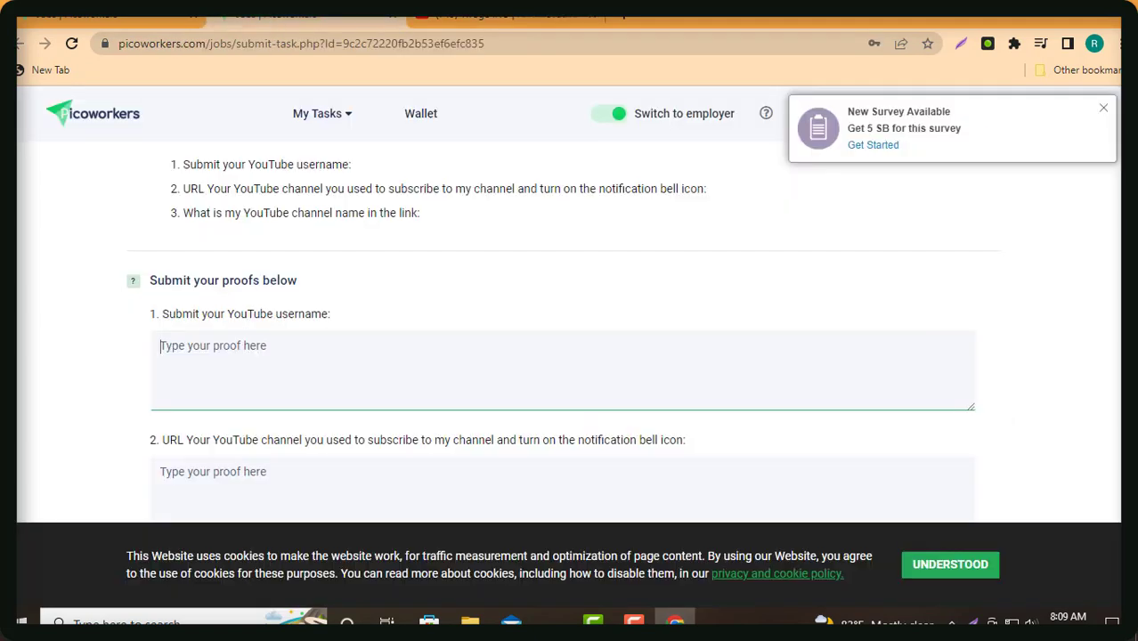
{"action": "right_click", "coordinate": [205, 347]}
{"action": "left_click", "coordinate": [244, 475]}
{"action": "left_click", "coordinate": [212, 483]}
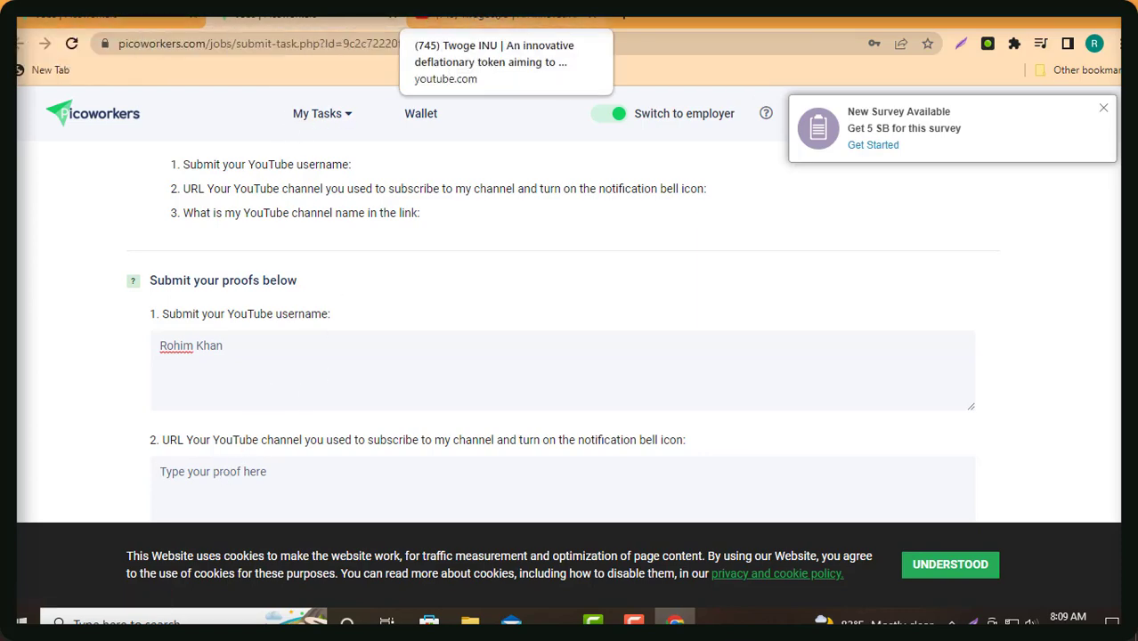
Switch back to the Twoge INU video on YouTube, pause it and like it
{"action": "left_click", "coordinate": [499, 15]}
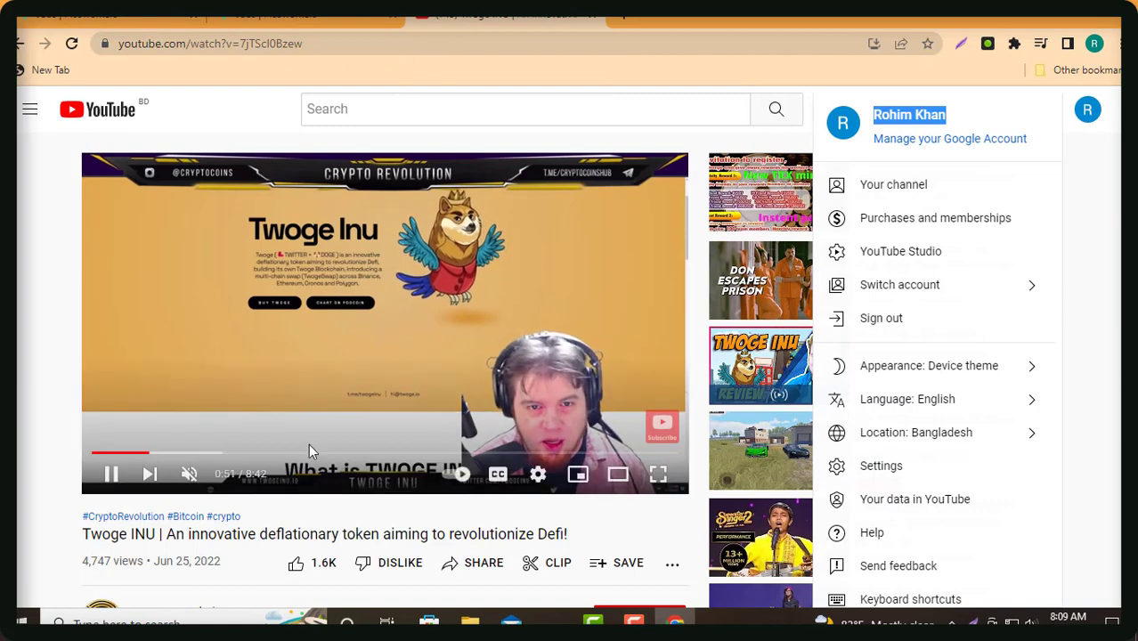
{"action": "left_click", "coordinate": [111, 472]}
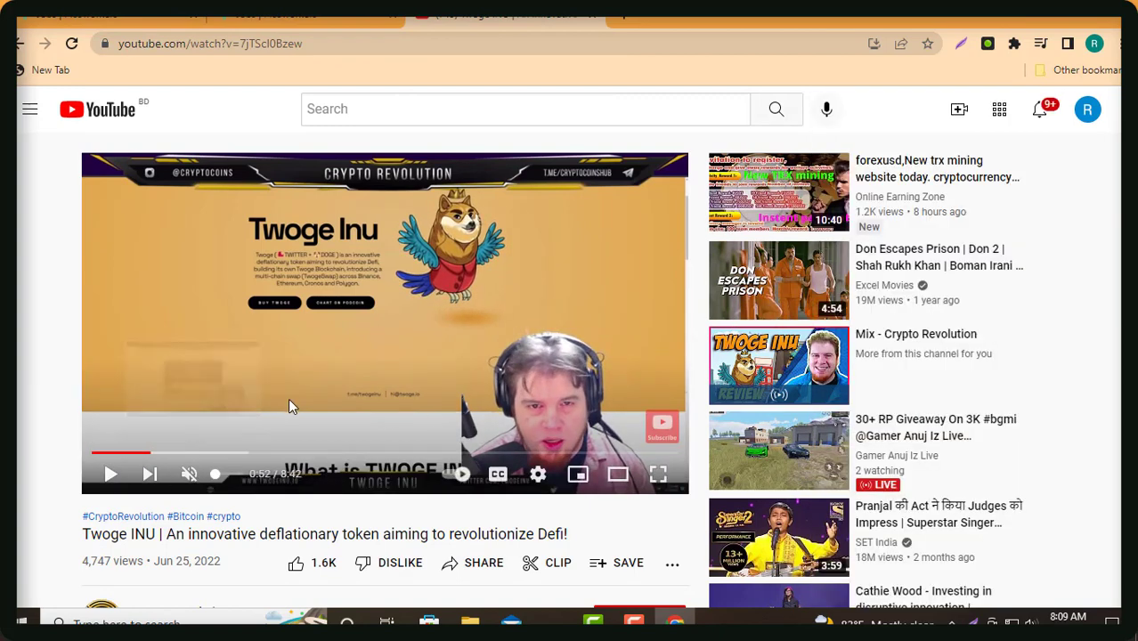
{"action": "scroll", "coordinate": [288, 405], "scroll_direction": "down", "scroll_amount": 3}
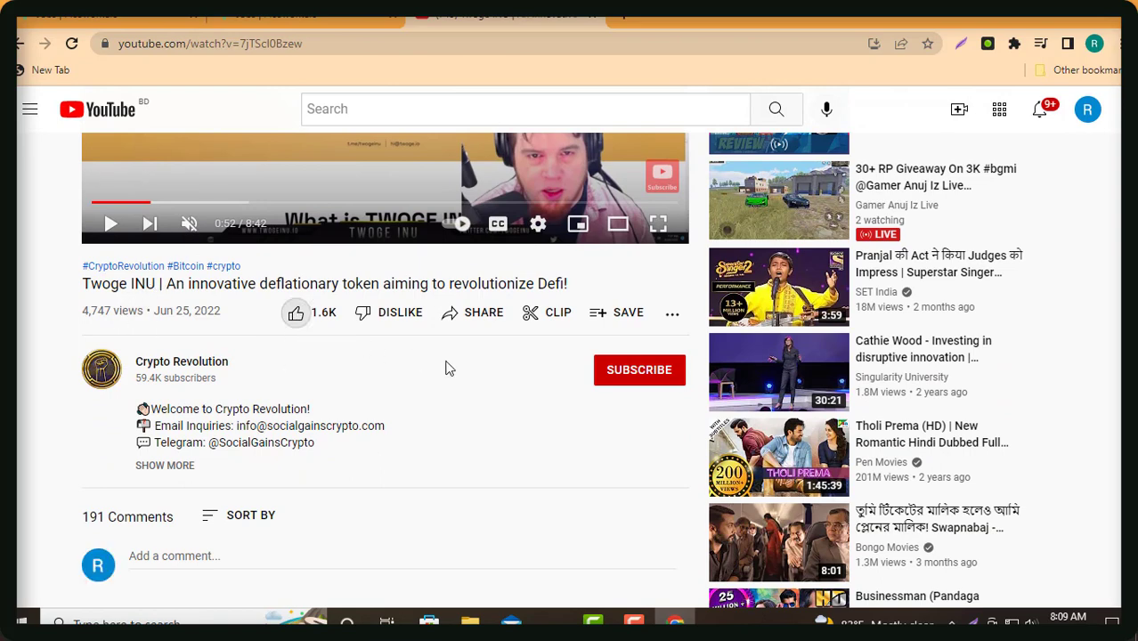
{"action": "left_click", "coordinate": [296, 315]}
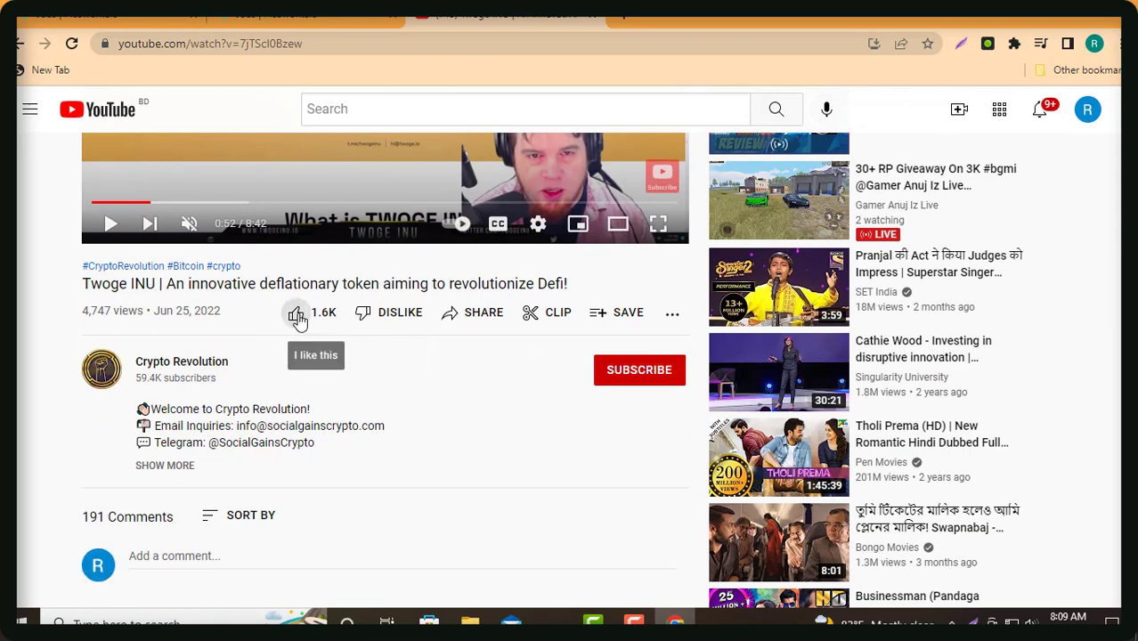
Subscribe to the Crypto Revolution channel and set its notifications to All
{"action": "double_click", "coordinate": [643, 378]}
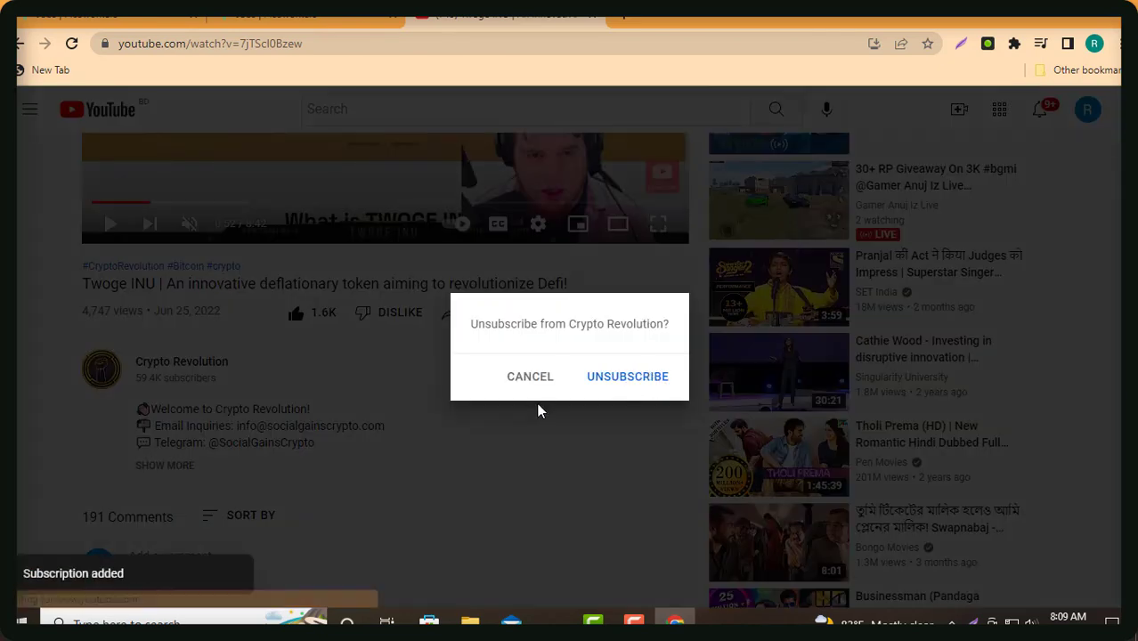
{"action": "left_click", "coordinate": [534, 380]}
{"action": "left_click", "coordinate": [671, 374]}
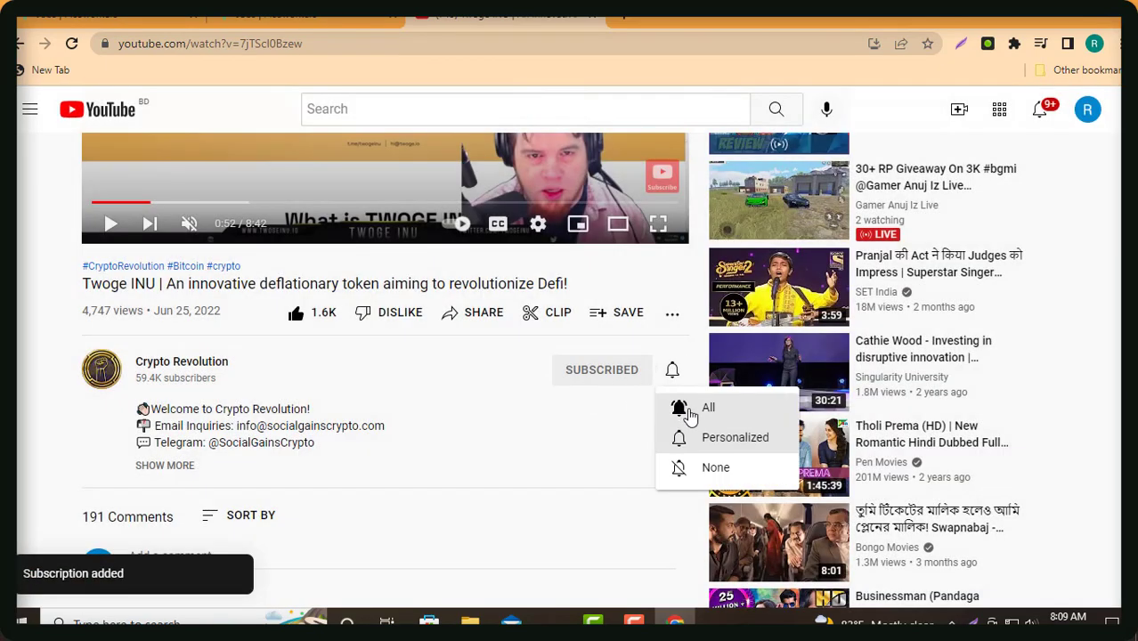
{"action": "left_click", "coordinate": [686, 410]}
Post the comment "very nice your video" under the Twoge INU video
{"action": "scroll", "coordinate": [464, 460], "scroll_direction": "down", "scroll_amount": 2}
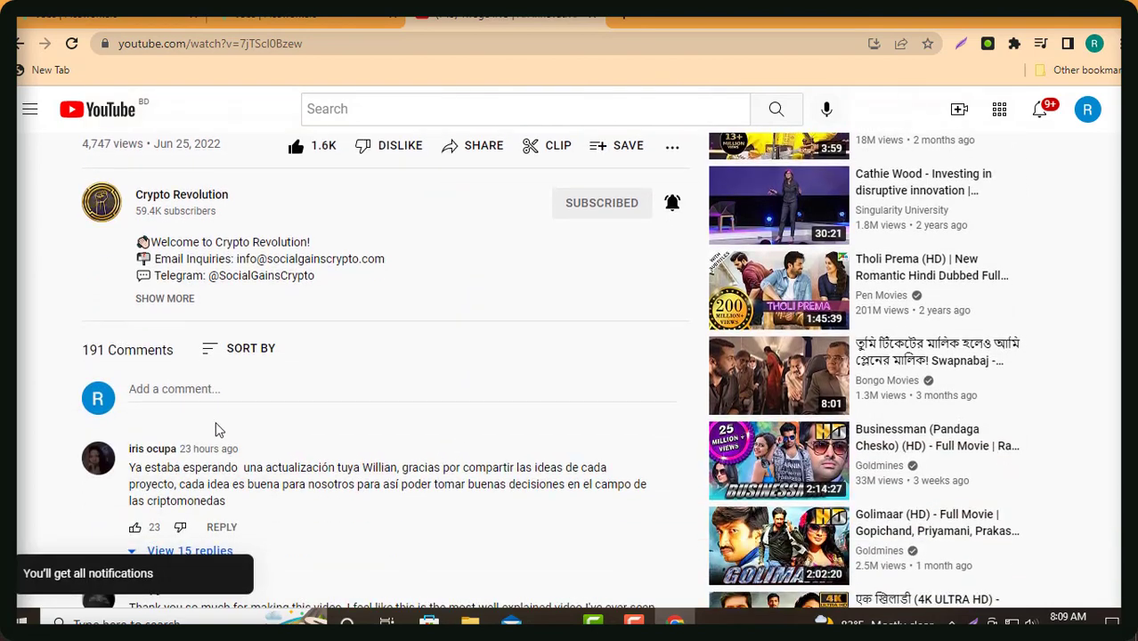
{"action": "left_click", "coordinate": [210, 389]}
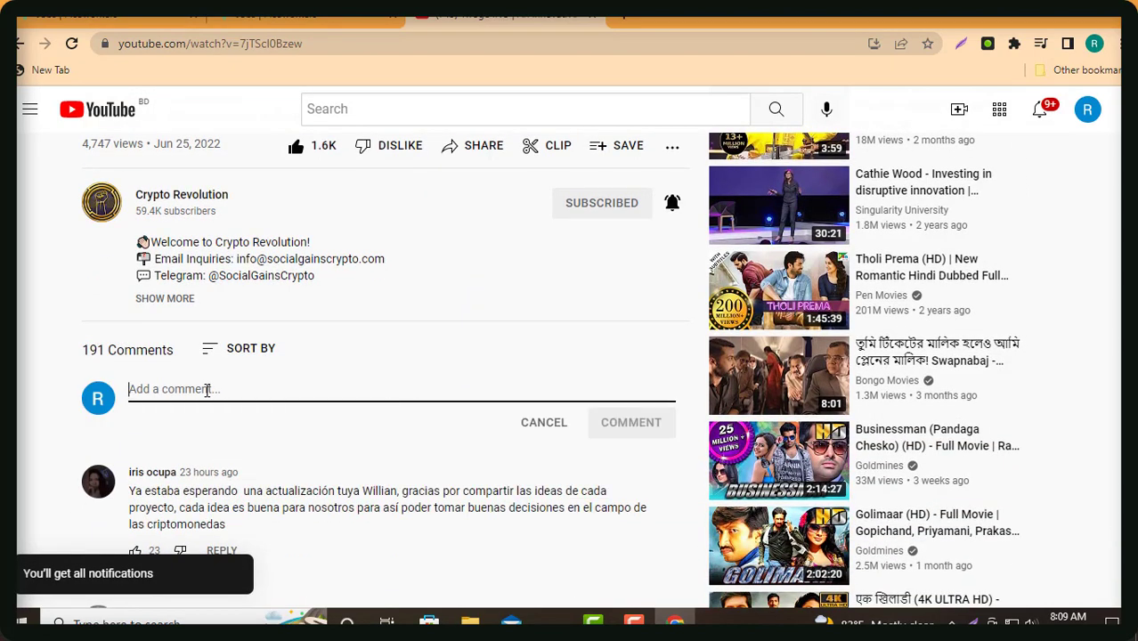
{"action": "type", "text": "ver"}
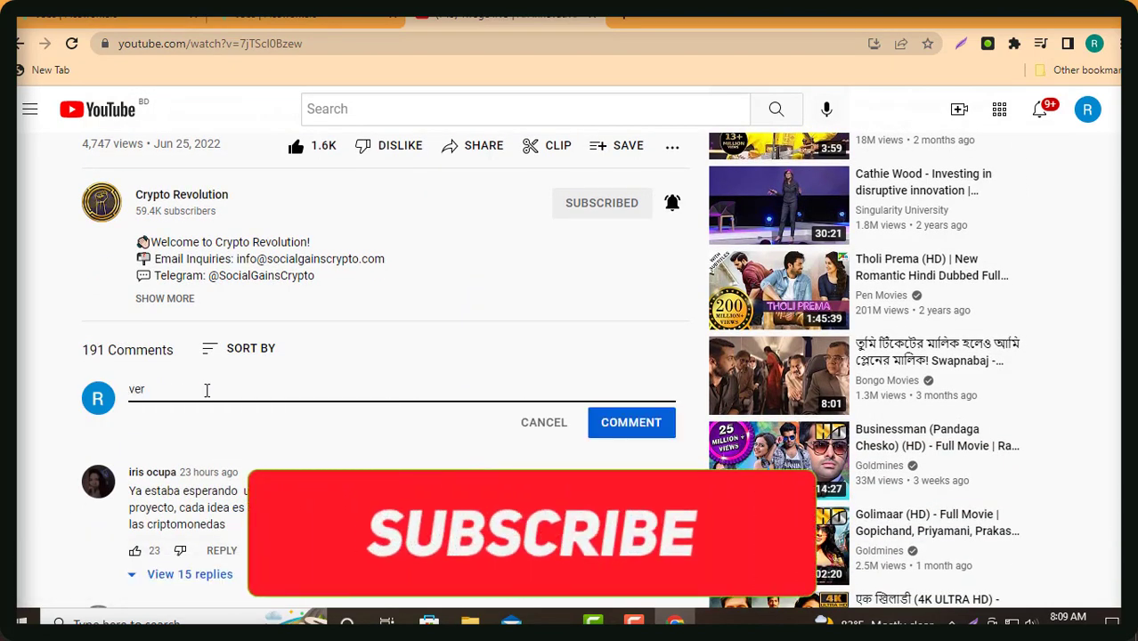
{"action": "type", "text": "y ni"}
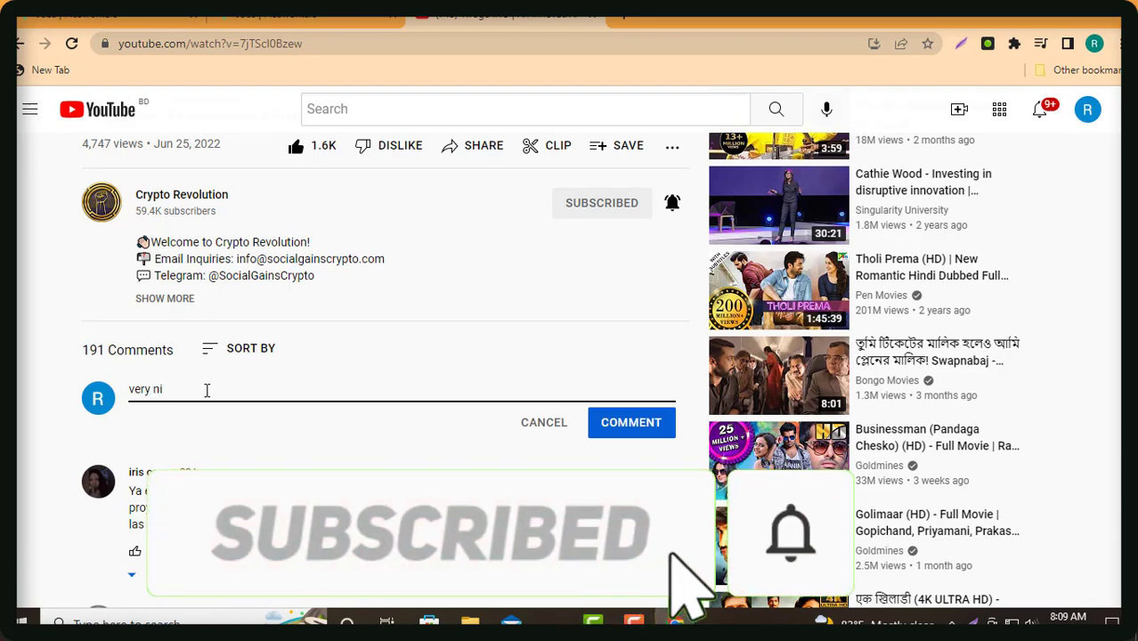
{"action": "type", "text": "ce"}
{"action": "type", "text": " t"}
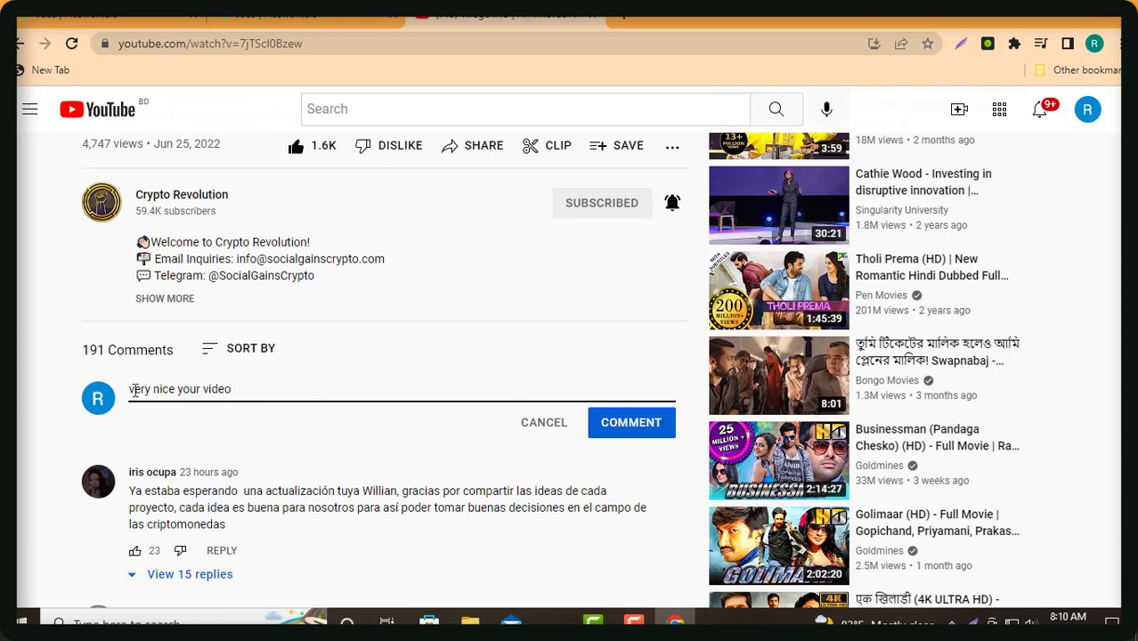
{"action": "left_click", "coordinate": [635, 424]}
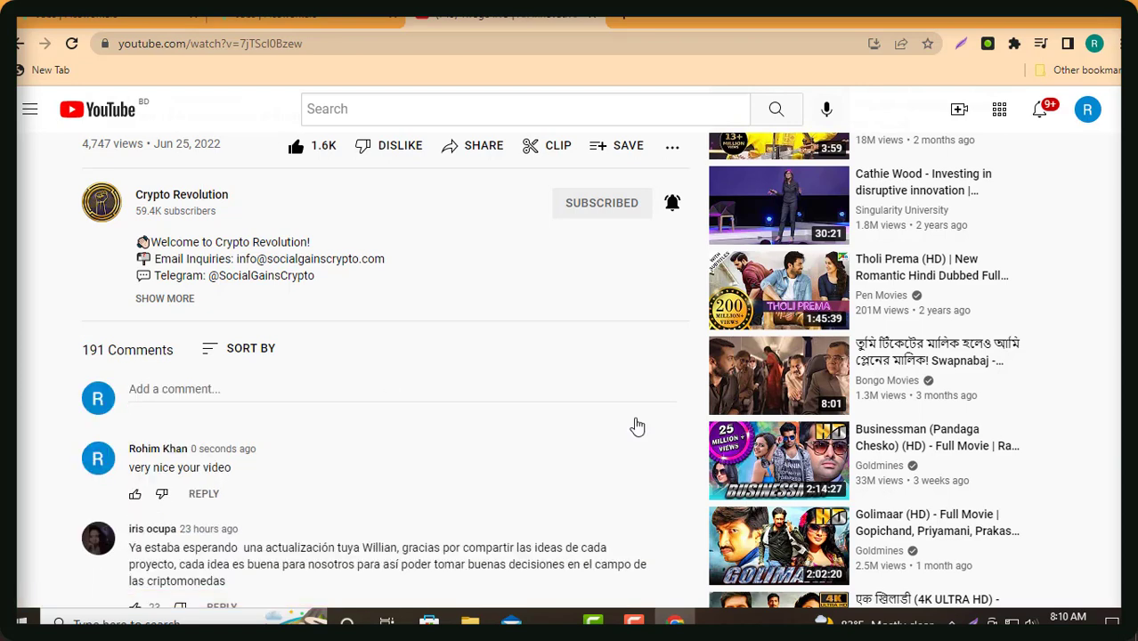
Open the signed-in account's own YouTube channel page
{"action": "left_click", "coordinate": [1088, 121]}
{"action": "left_click", "coordinate": [966, 189]}
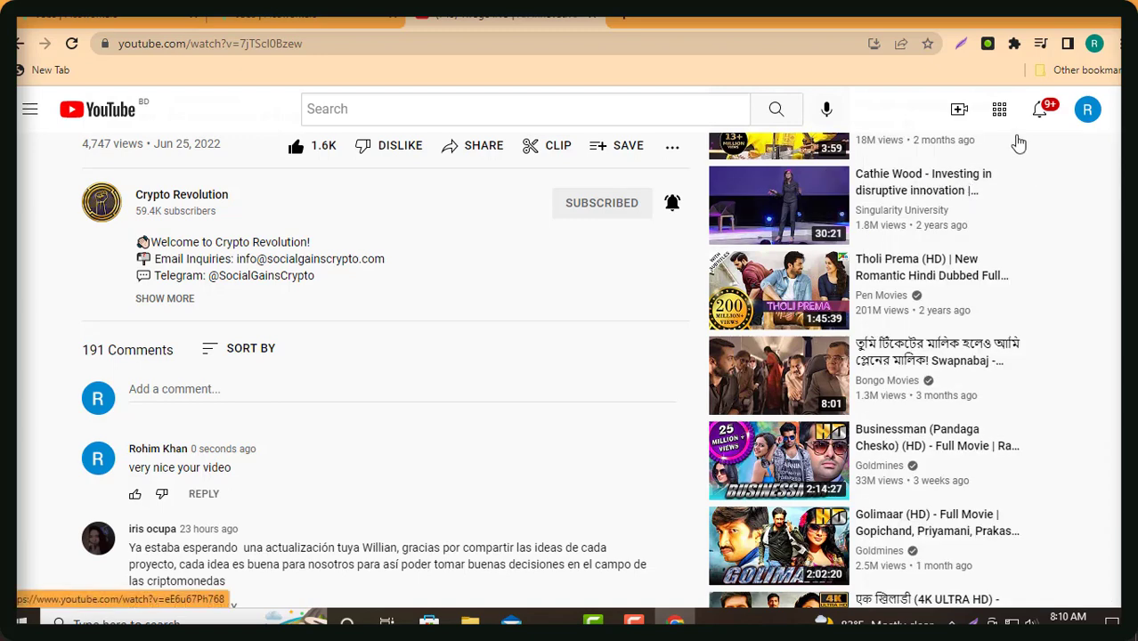
{"action": "left_click", "coordinate": [1087, 111]}
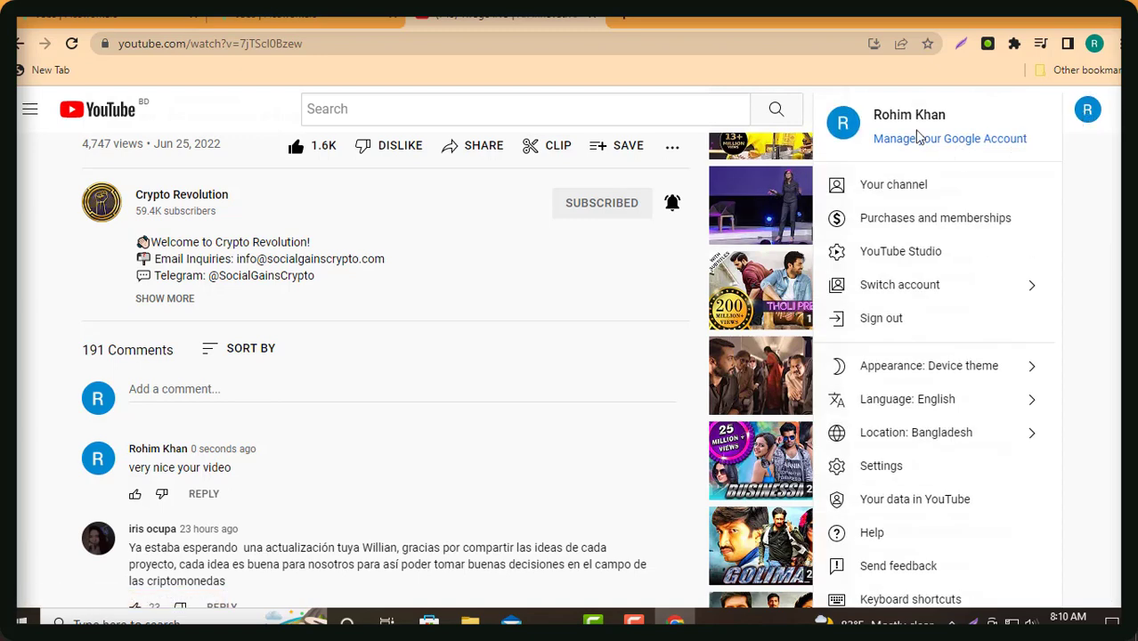
{"action": "left_click", "coordinate": [896, 189]}
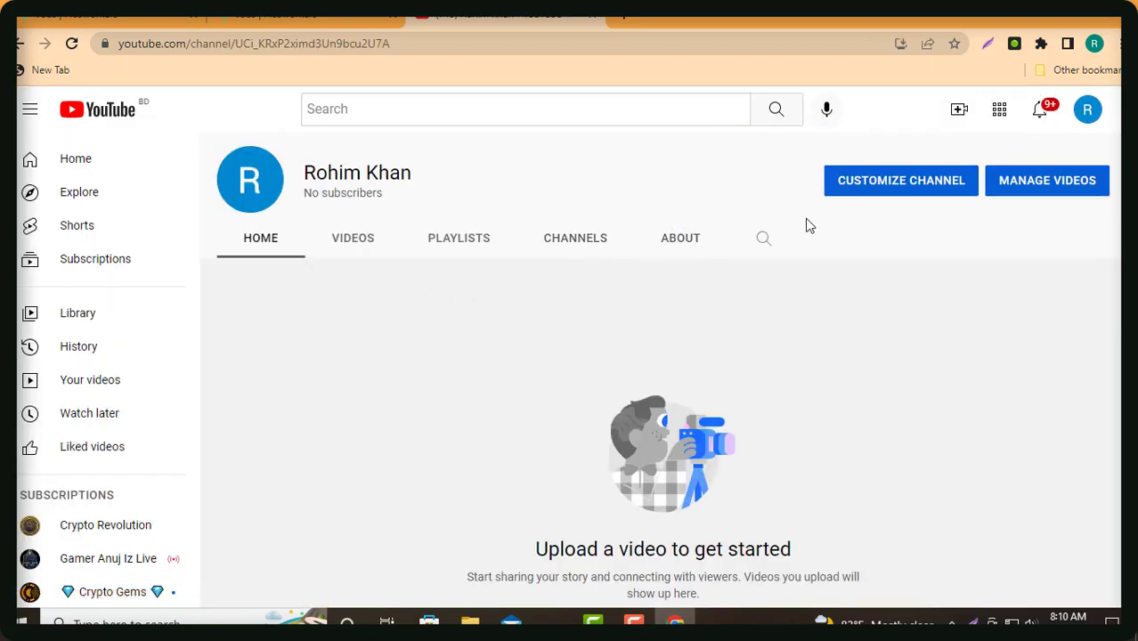
Look through the own channel's Home and About pages and the list of subscriptions
{"action": "scroll", "coordinate": [363, 424], "scroll_direction": "down", "scroll_amount": 2}
{"action": "scroll", "coordinate": [457, 330], "scroll_direction": "up", "scroll_amount": 2}
{"action": "left_click", "coordinate": [670, 246]}
{"action": "scroll", "coordinate": [599, 401], "scroll_direction": "down", "scroll_amount": 1}
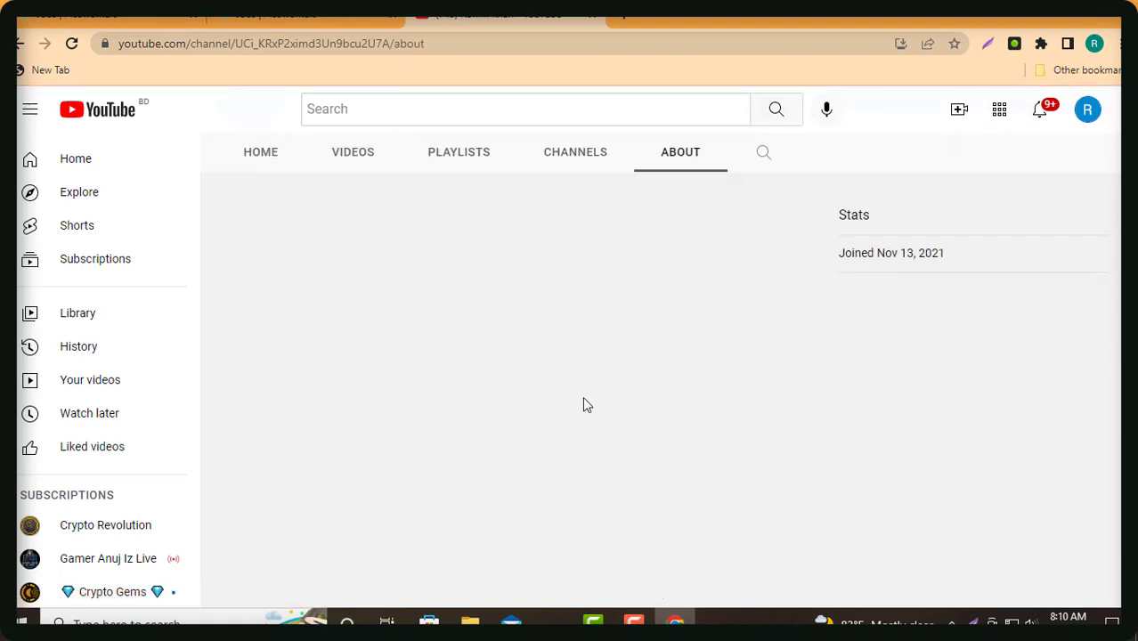
{"action": "scroll", "coordinate": [595, 393], "scroll_direction": "up", "scroll_amount": 2}
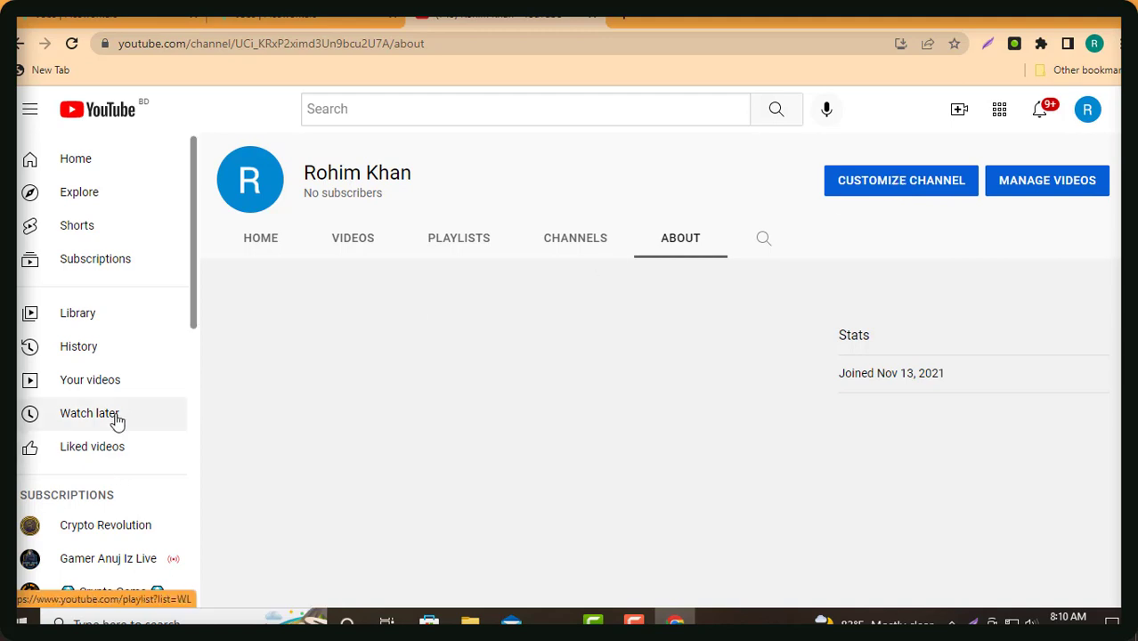
{"action": "scroll", "coordinate": [113, 412], "scroll_direction": "down", "scroll_amount": 2}
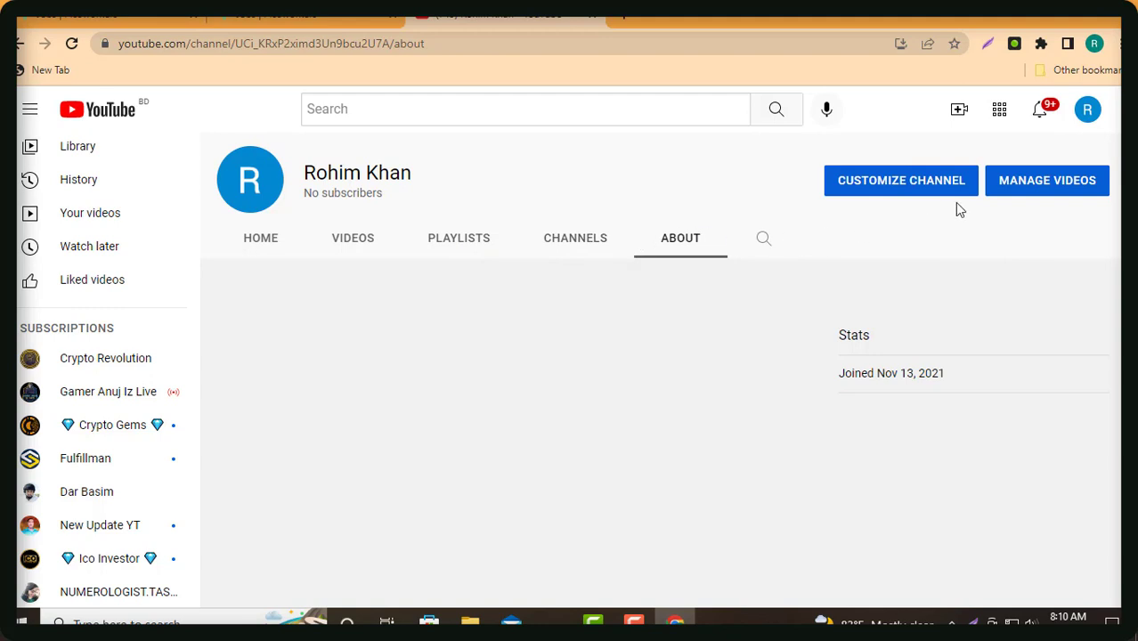
Open YouTube Studio for the own channel and dismiss the welcome dialog and the dark theme notice
{"action": "left_click", "coordinate": [1087, 108]}
{"action": "left_click", "coordinate": [932, 254]}
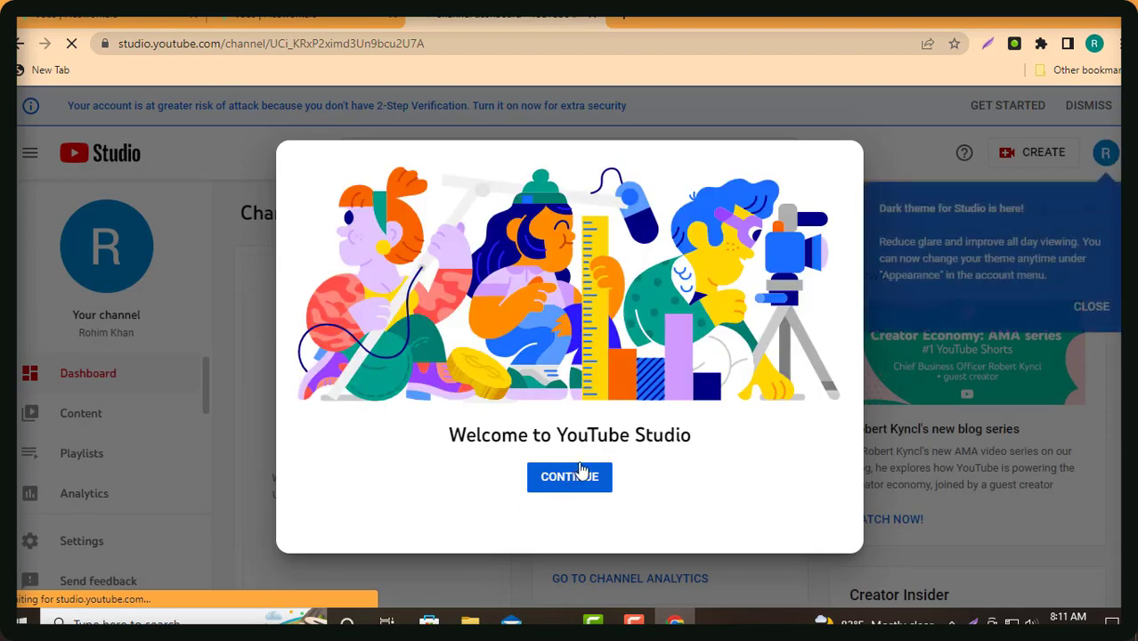
{"action": "left_click", "coordinate": [575, 479]}
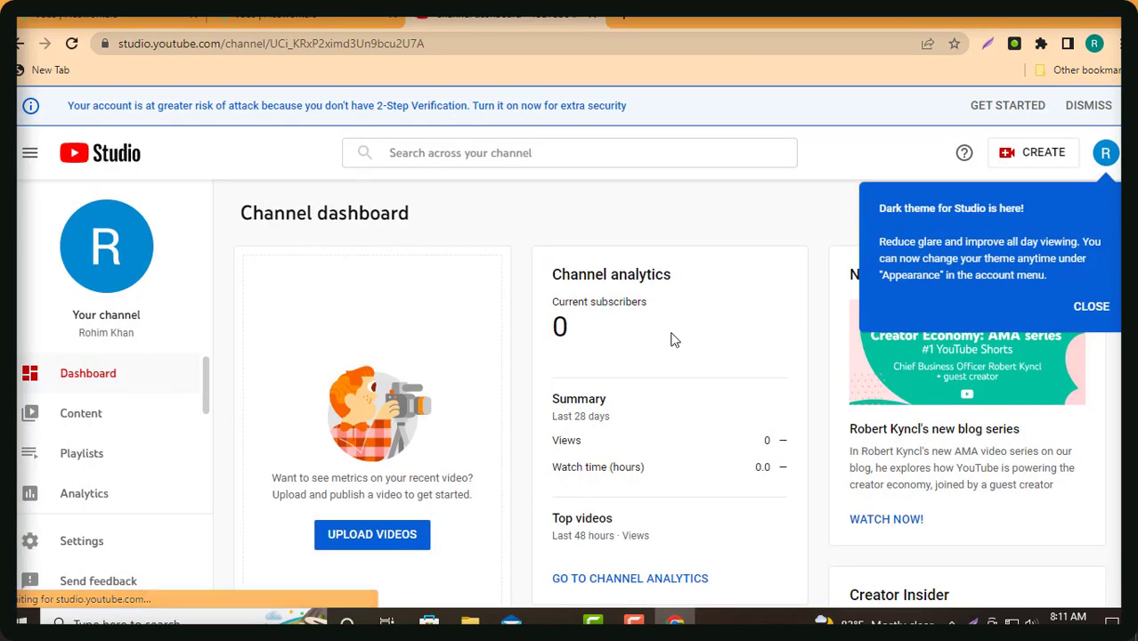
{"action": "left_click", "coordinate": [1082, 306]}
Examine the Basic info, Advanced settings and Feature eligibility of the channel in the Studio settings, and close them without changes
{"action": "scroll", "coordinate": [119, 479], "scroll_direction": "down", "scroll_amount": 2}
{"action": "scroll", "coordinate": [119, 478], "scroll_direction": "down", "scroll_amount": 1}
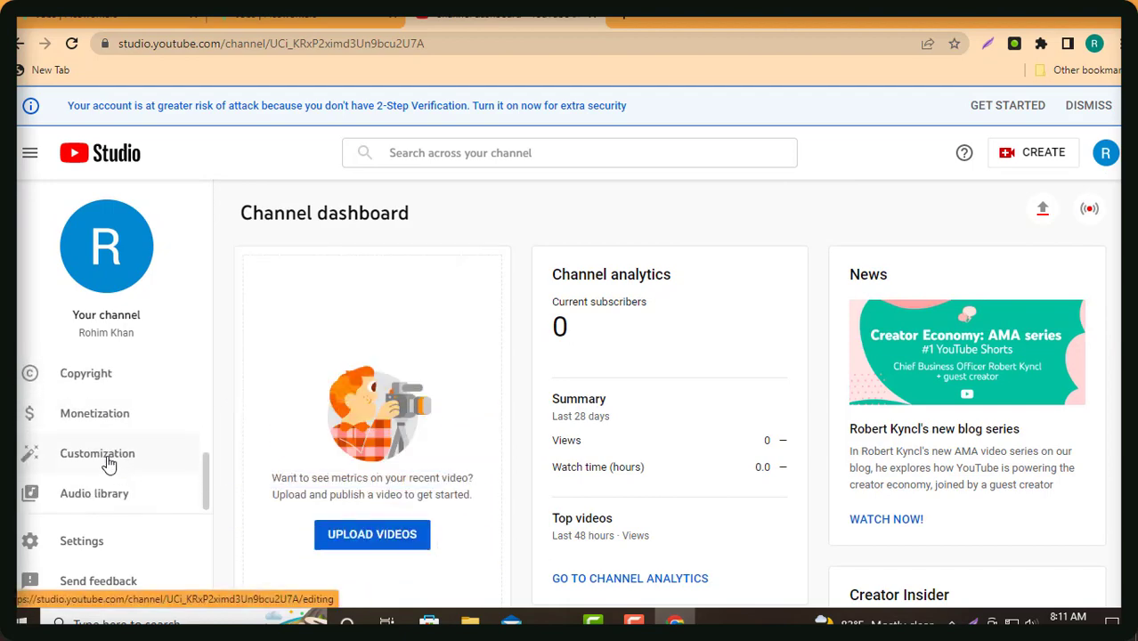
{"action": "double_click", "coordinate": [82, 541]}
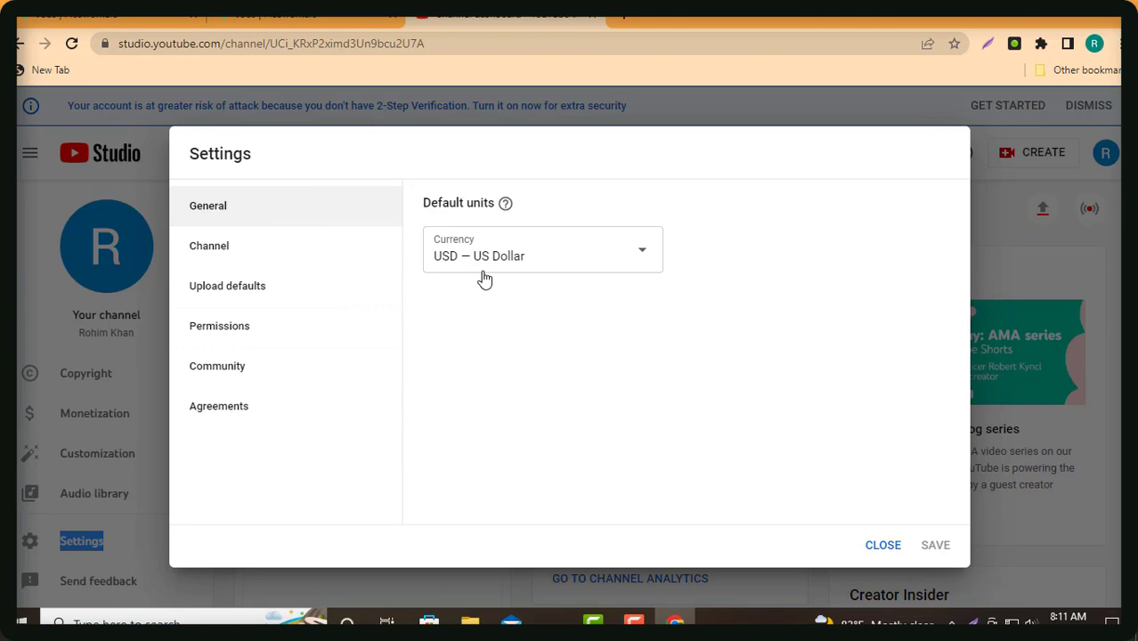
{"action": "left_click", "coordinate": [235, 254]}
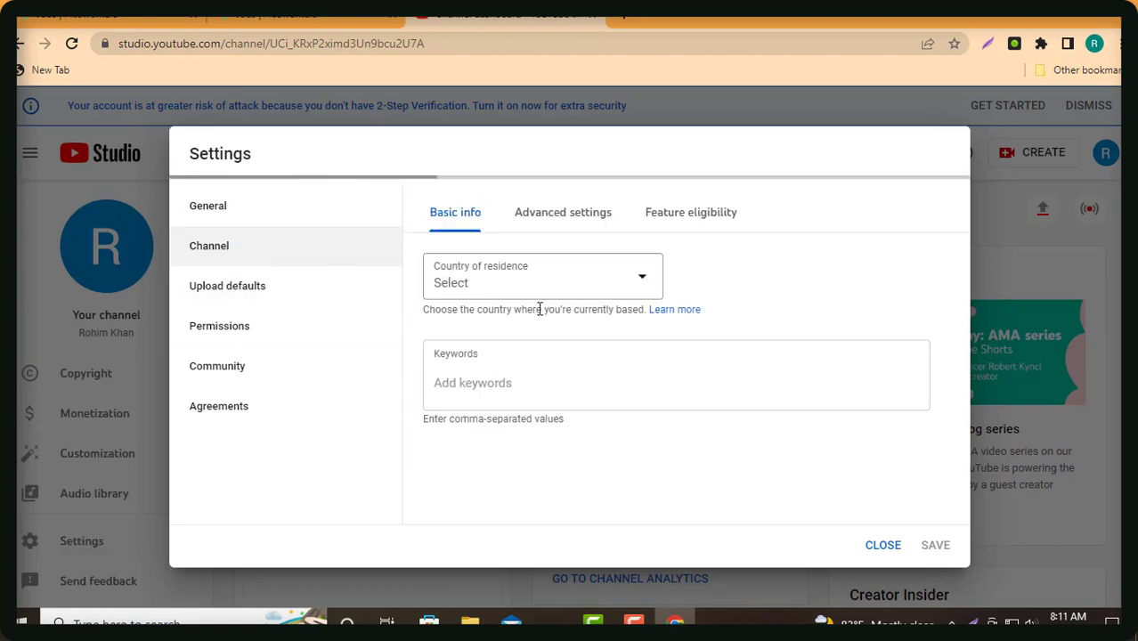
{"action": "left_click", "coordinate": [568, 217]}
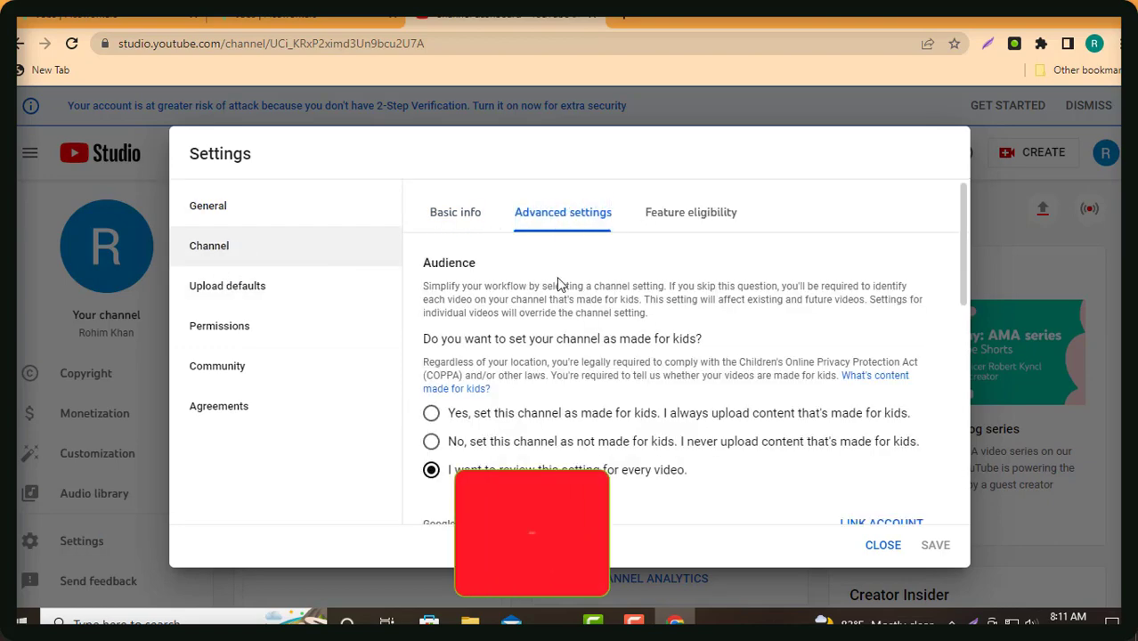
{"action": "scroll", "coordinate": [556, 277], "scroll_direction": "down", "scroll_amount": 10}
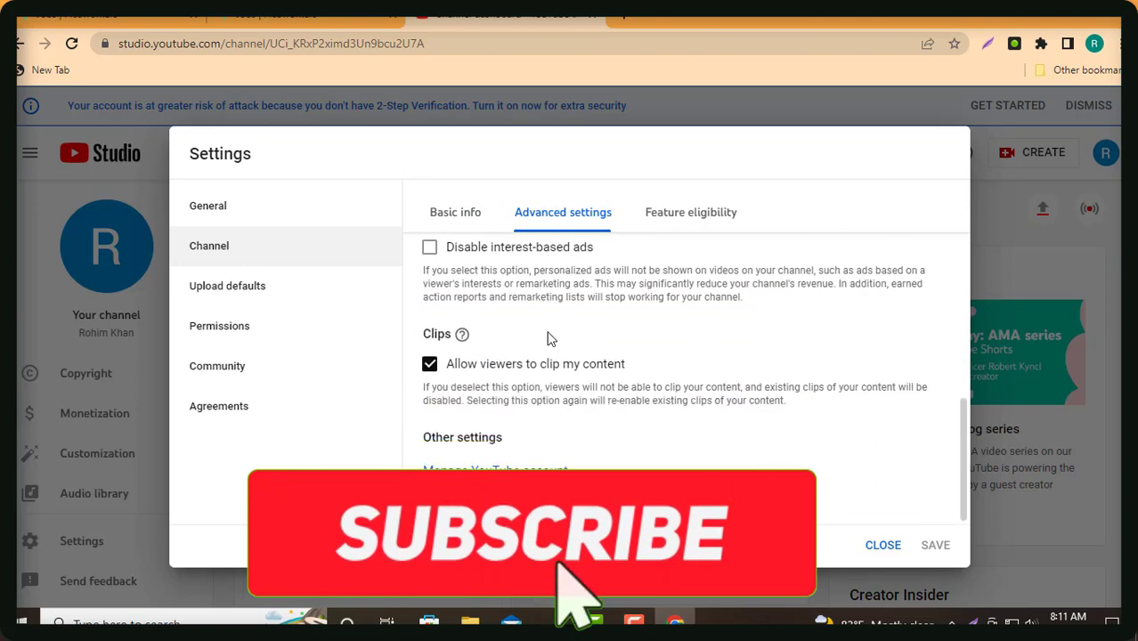
{"action": "scroll", "coordinate": [578, 312], "scroll_direction": "up", "scroll_amount": 5}
{"action": "left_click", "coordinate": [675, 217]}
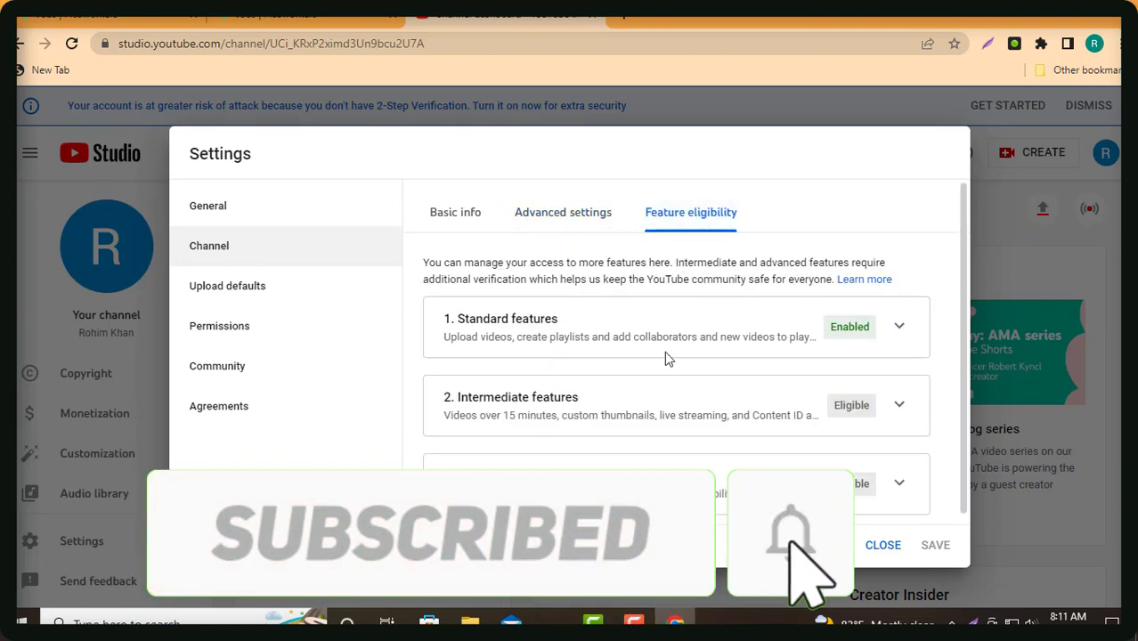
{"action": "left_click", "coordinate": [883, 546]}
{"action": "scroll", "coordinate": [91, 440], "scroll_direction": "up", "scroll_amount": 3}
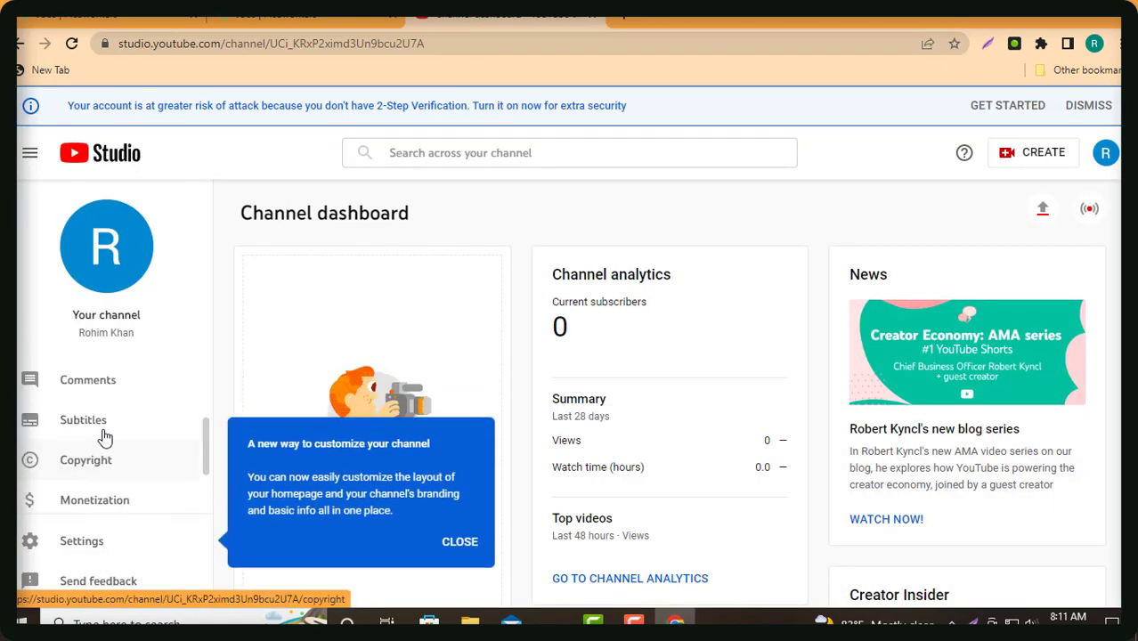
Open the own channel's customization settings in YouTube Studio and look through the Layout and Branding sections
{"action": "scroll", "coordinate": [114, 428], "scroll_direction": "down", "scroll_amount": 3}
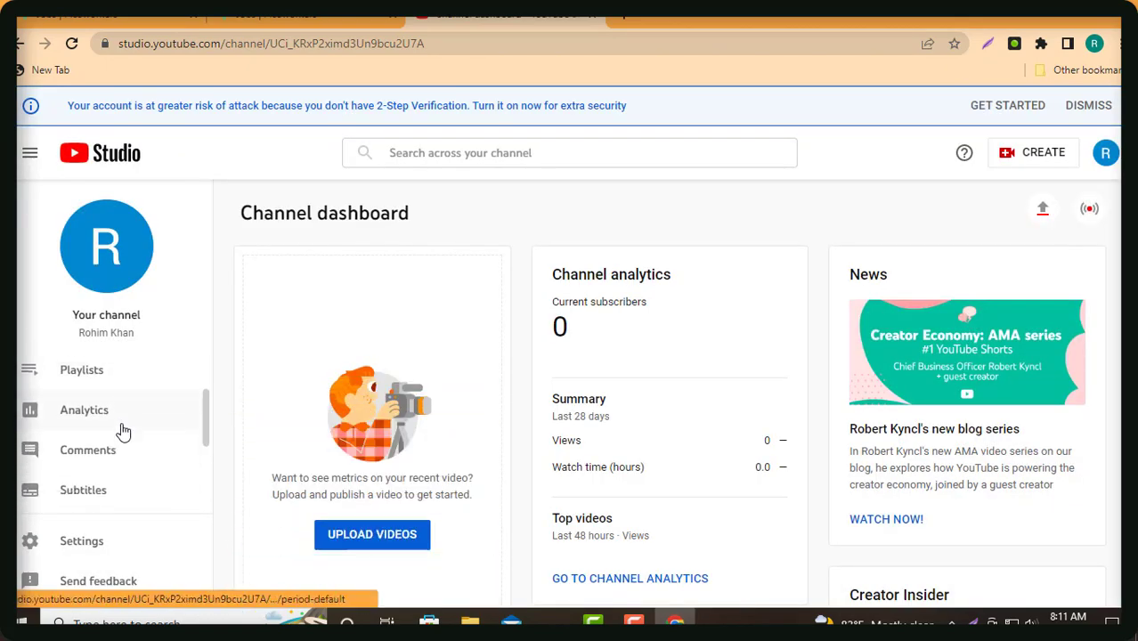
{"action": "scroll", "coordinate": [111, 472], "scroll_direction": "down", "scroll_amount": 2}
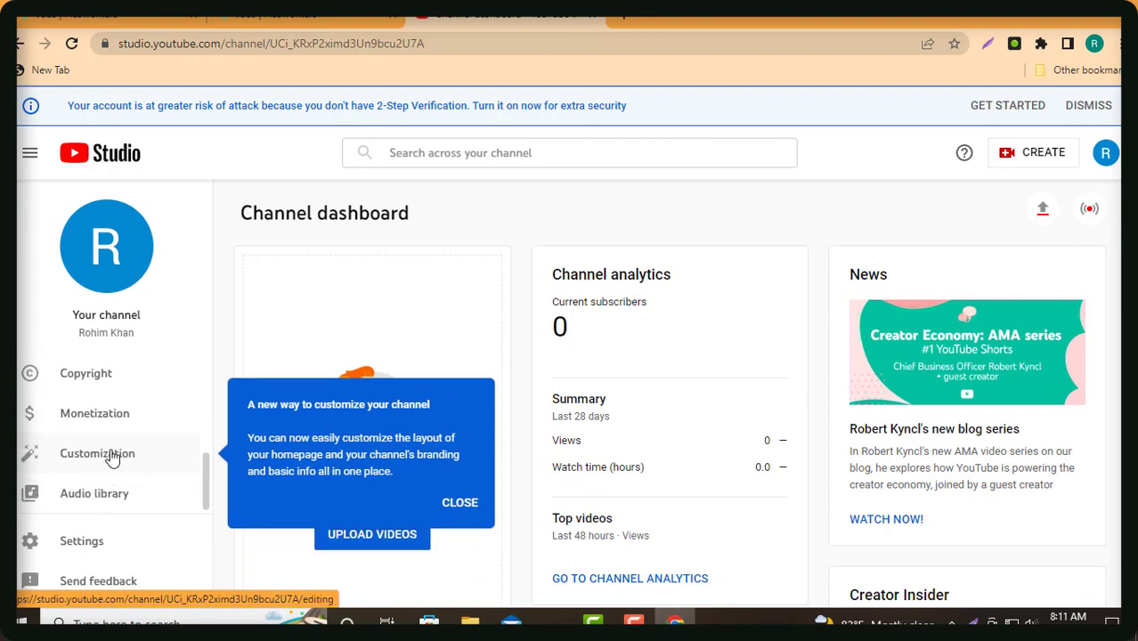
{"action": "left_click", "coordinate": [114, 456]}
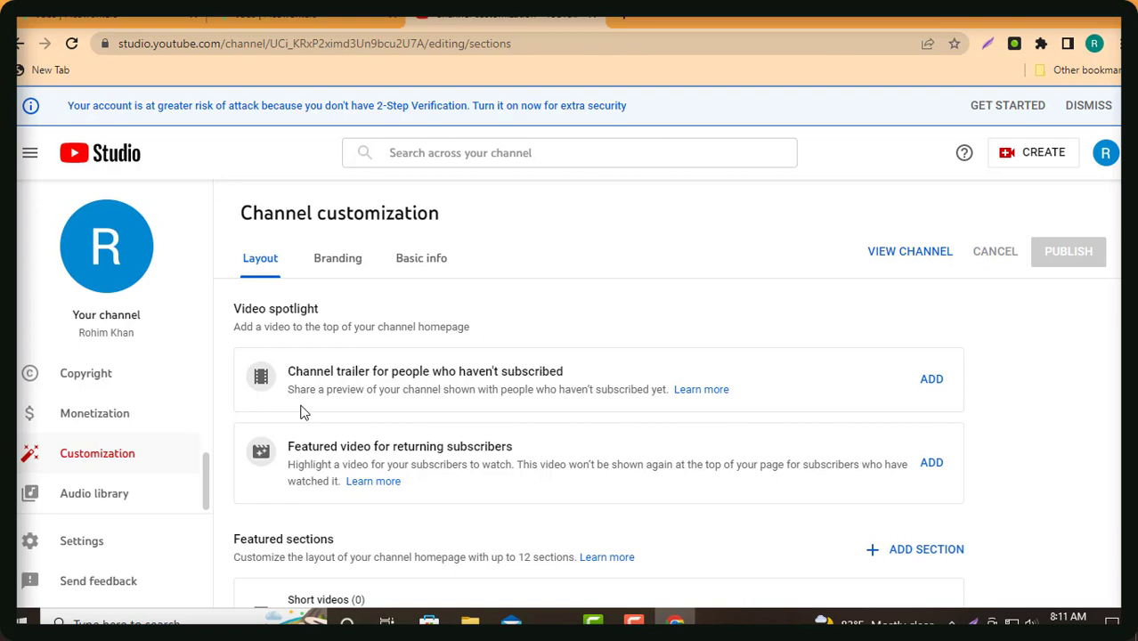
{"action": "scroll", "coordinate": [354, 383], "scroll_direction": "down", "scroll_amount": 3}
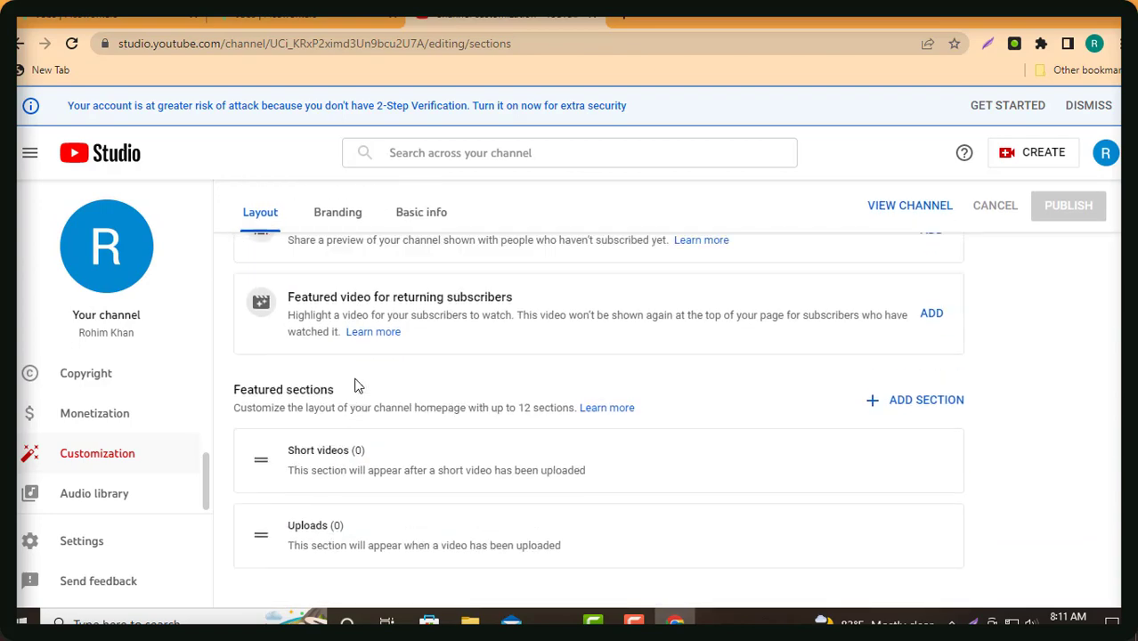
{"action": "scroll", "coordinate": [354, 385], "scroll_direction": "up", "scroll_amount": 3}
{"action": "left_click", "coordinate": [338, 234]}
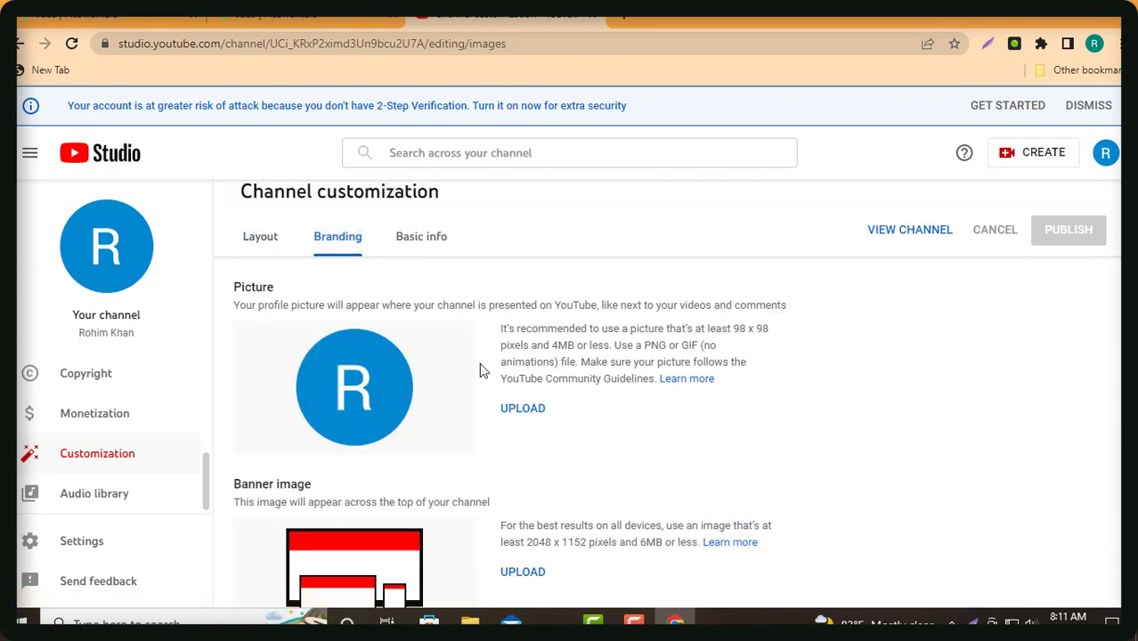
{"action": "scroll", "coordinate": [481, 374], "scroll_direction": "down", "scroll_amount": 3}
{"action": "scroll", "coordinate": [533, 412], "scroll_direction": "up", "scroll_amount": 3}
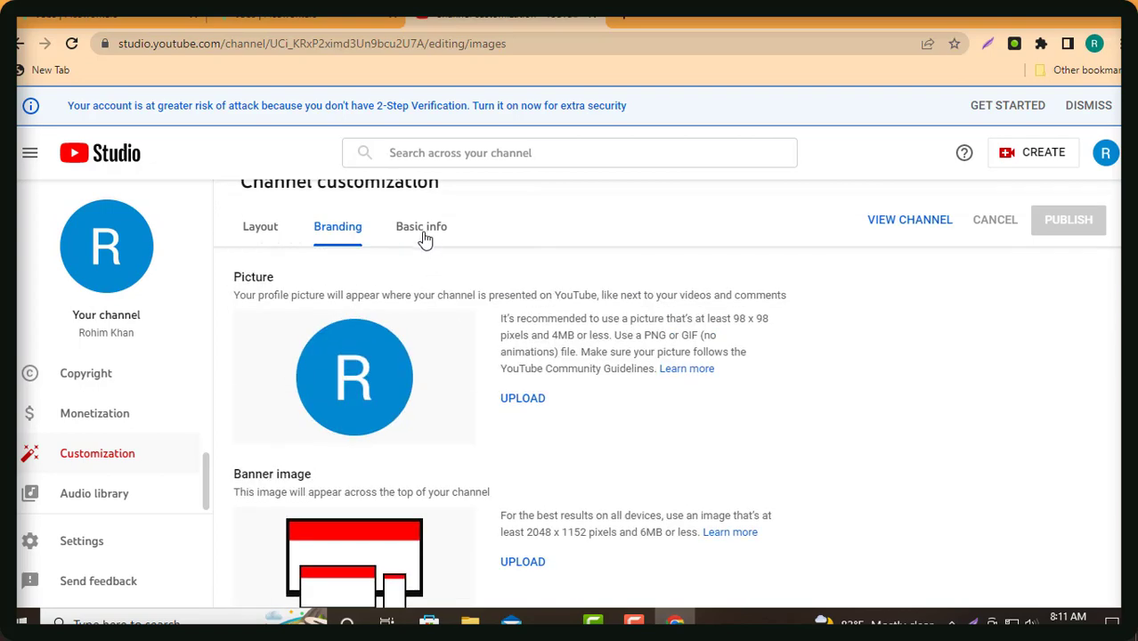
Copy the own channel's URL from the Basic info section of the channel customization
{"action": "left_click", "coordinate": [423, 229]}
{"action": "scroll", "coordinate": [526, 445], "scroll_direction": "down", "scroll_amount": 3}
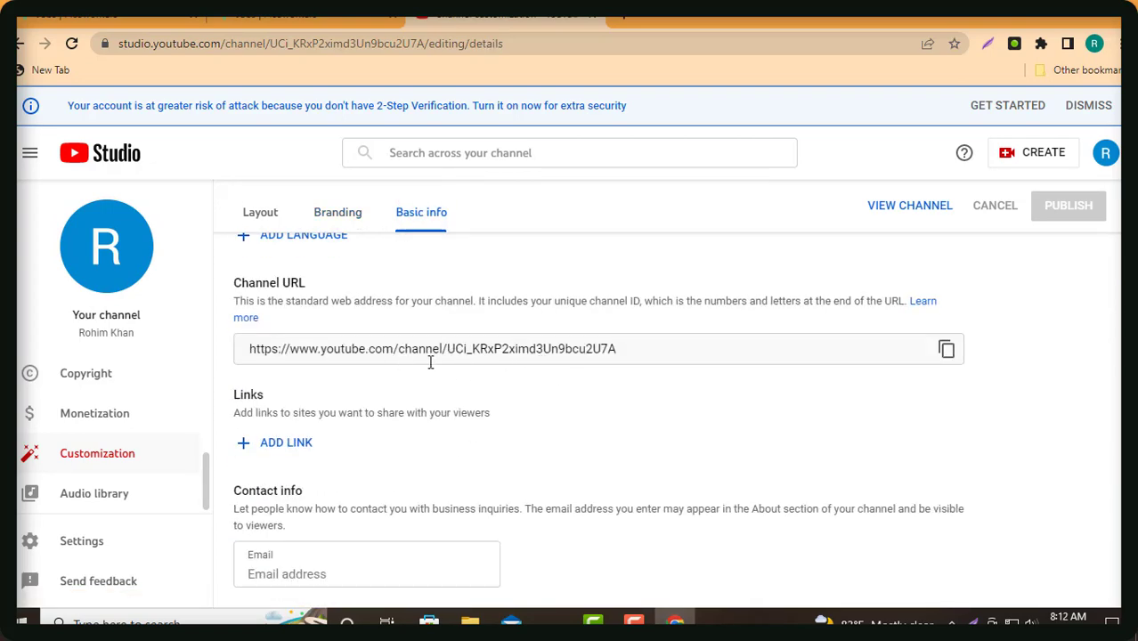
{"action": "left_click", "coordinate": [946, 348]}
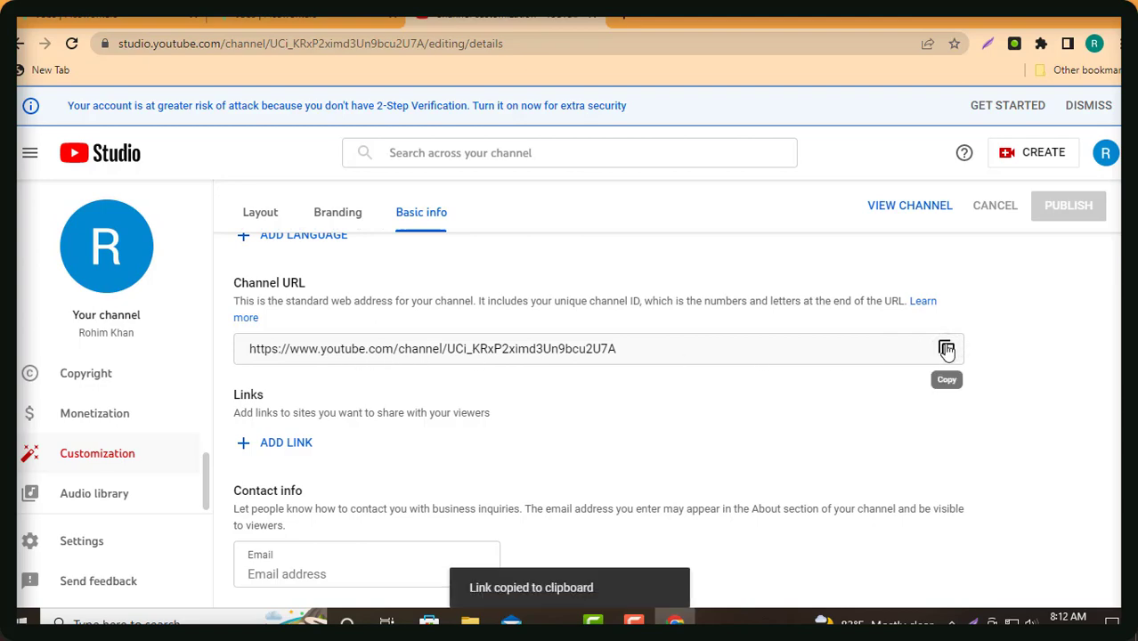
Return to the Picoworkers task form and paste the copied channel URL as the answer to proof 2
{"action": "left_click", "coordinate": [267, 17]}
{"action": "left_click", "coordinate": [125, 18]}
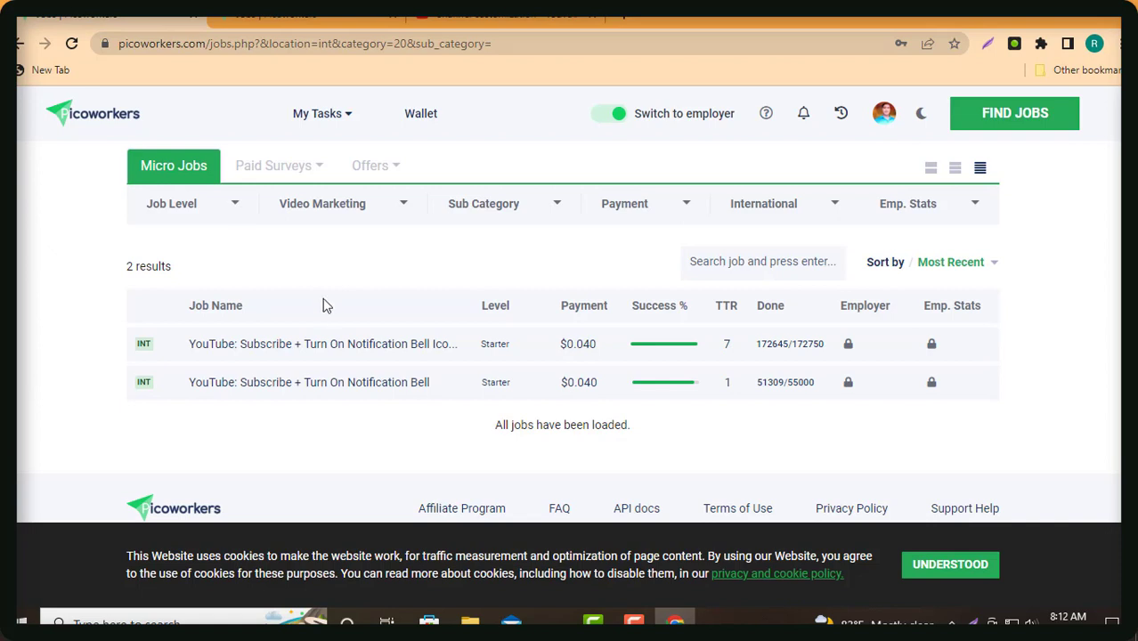
{"action": "left_click", "coordinate": [267, 16]}
{"action": "scroll", "coordinate": [355, 437], "scroll_direction": "down", "scroll_amount": 2}
{"action": "scroll", "coordinate": [267, 356], "scroll_direction": "up", "scroll_amount": 1}
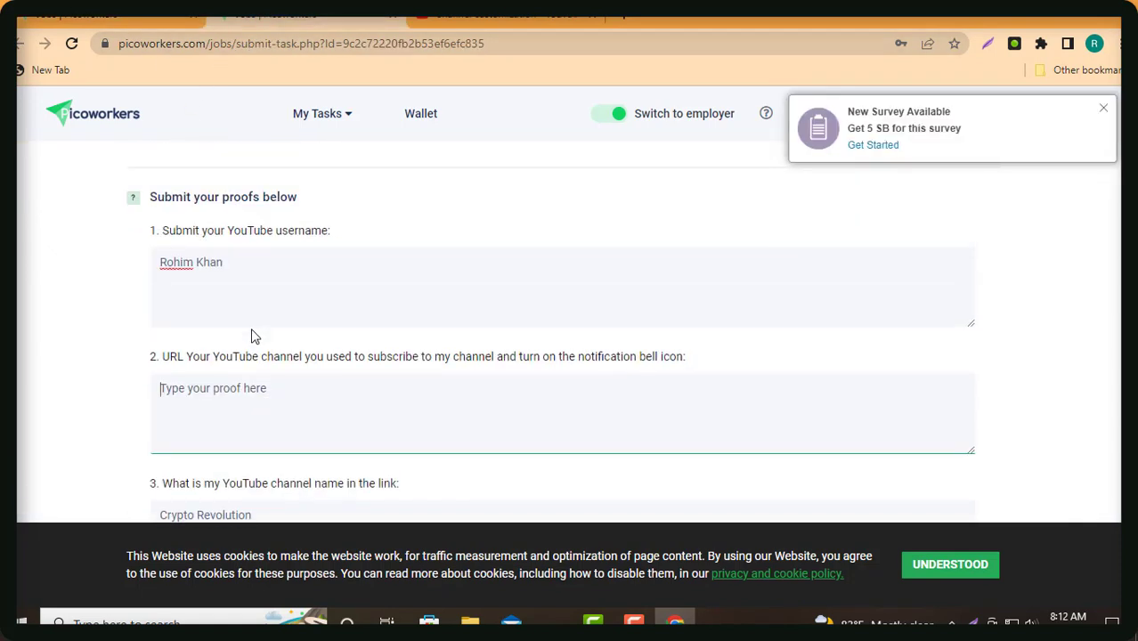
{"action": "right_click", "coordinate": [212, 394]}
{"action": "left_click", "coordinate": [265, 263]}
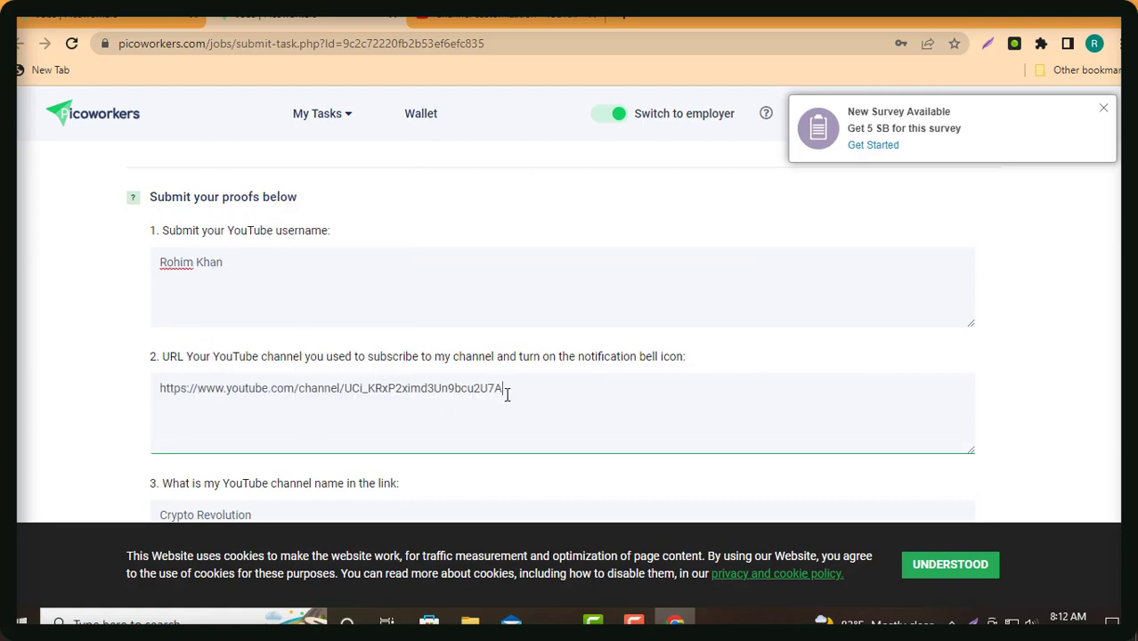
Review the task's instructions and check the answers filled in for the three proofs
{"action": "scroll", "coordinate": [499, 398], "scroll_direction": "up", "scroll_amount": 4}
{"action": "scroll", "coordinate": [386, 346], "scroll_direction": "up", "scroll_amount": 1}
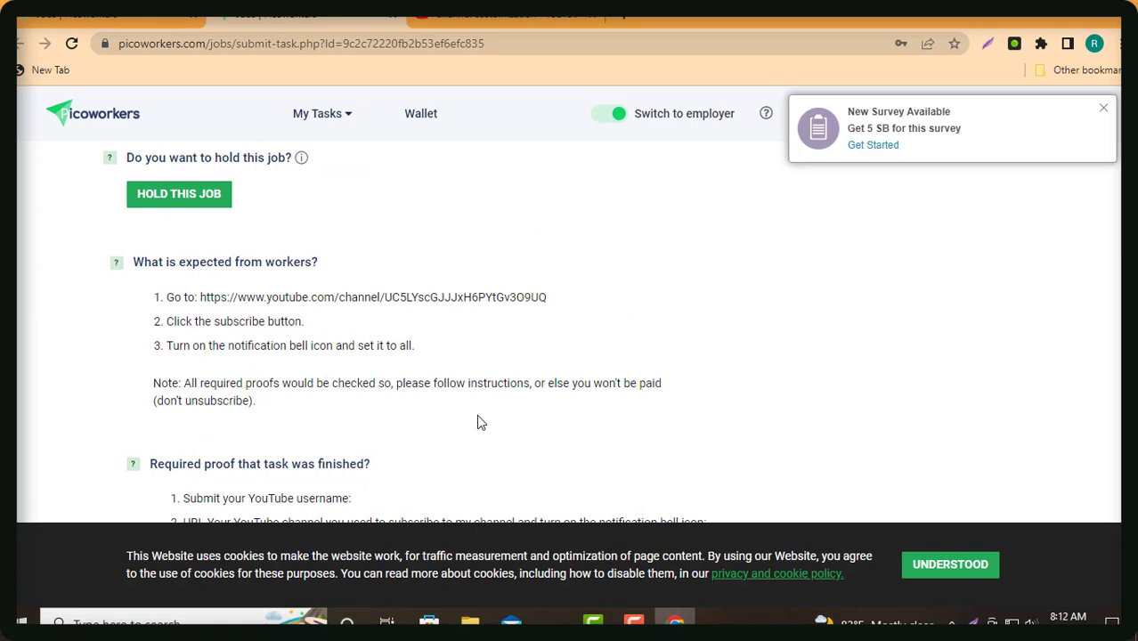
{"action": "scroll", "coordinate": [448, 424], "scroll_direction": "down", "scroll_amount": 3}
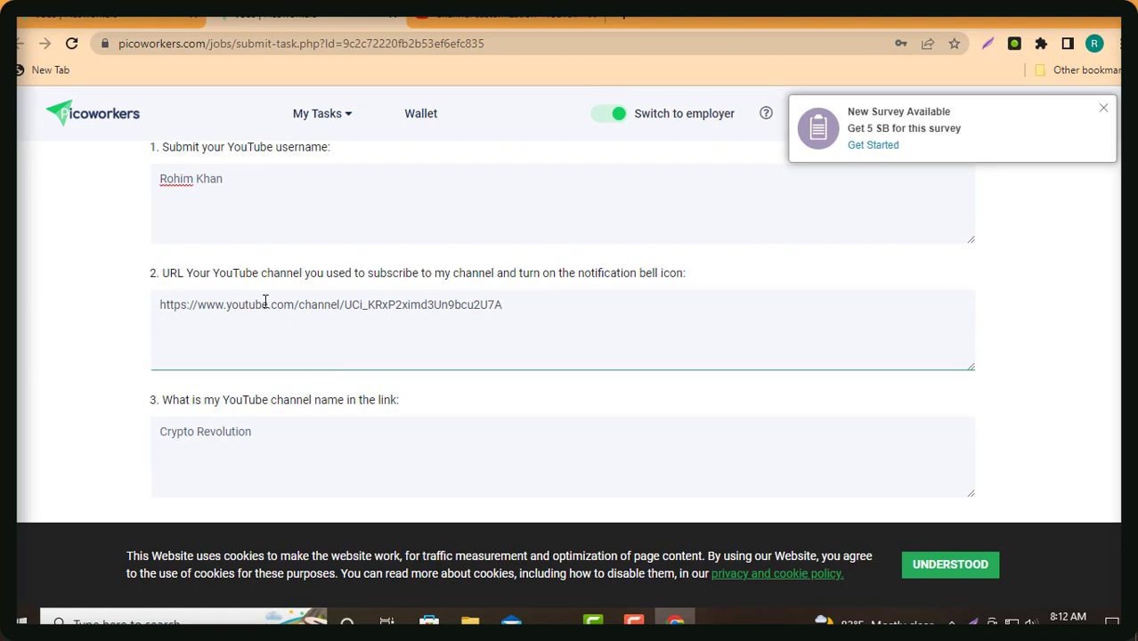
{"action": "scroll", "coordinate": [231, 288], "scroll_direction": "up", "scroll_amount": 1}
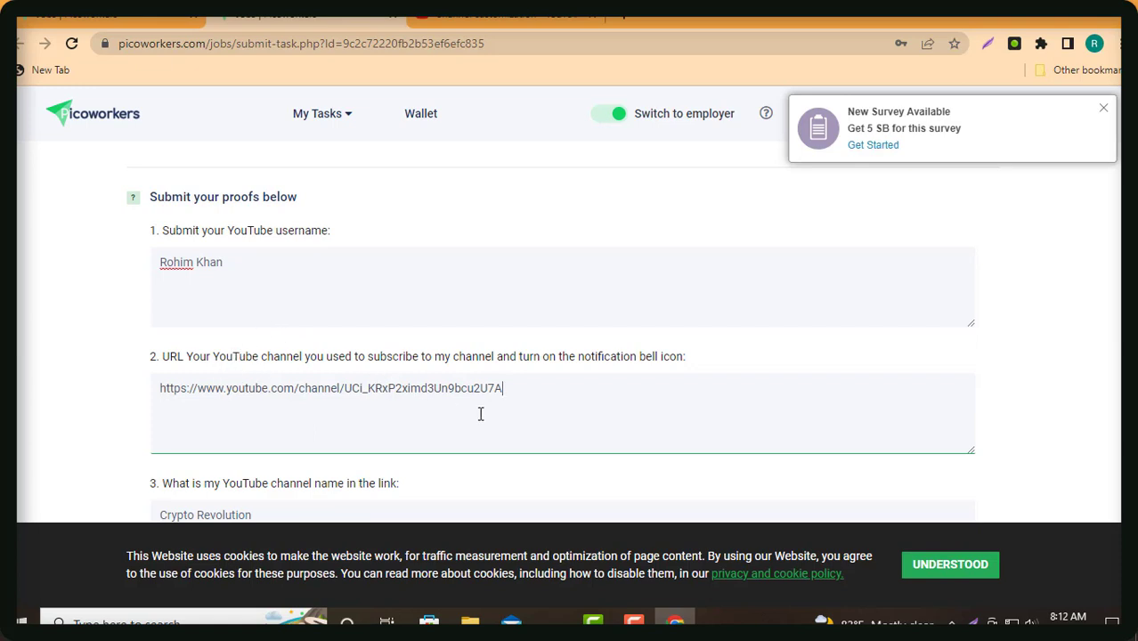
{"action": "scroll", "coordinate": [272, 407], "scroll_direction": "down", "scroll_amount": 2}
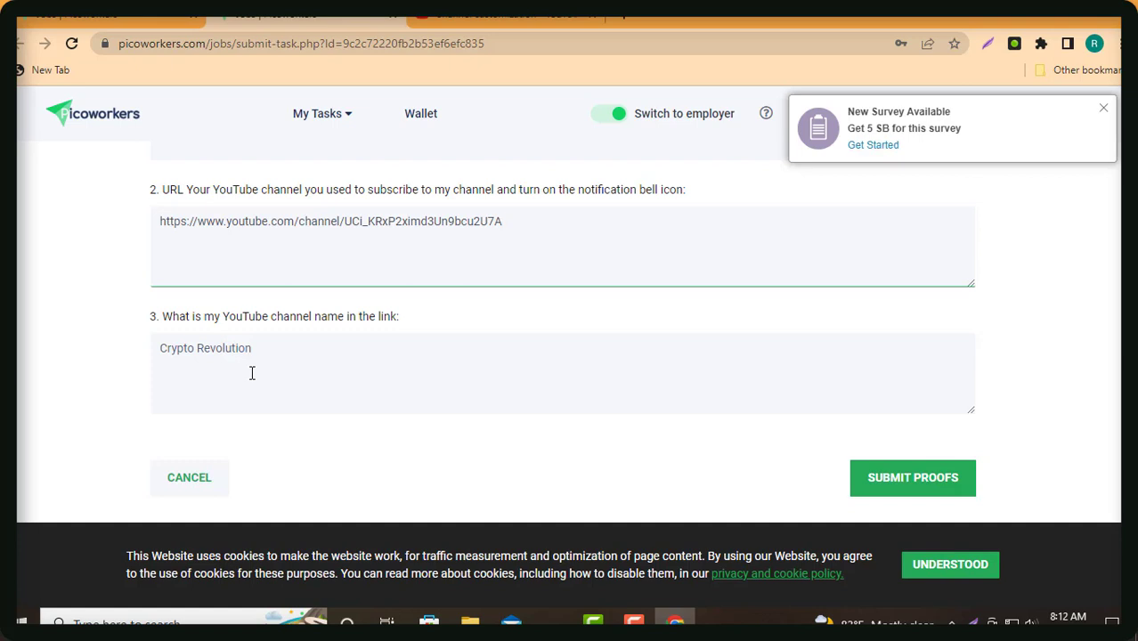
{"action": "scroll", "coordinate": [381, 399], "scroll_direction": "down", "scroll_amount": 2}
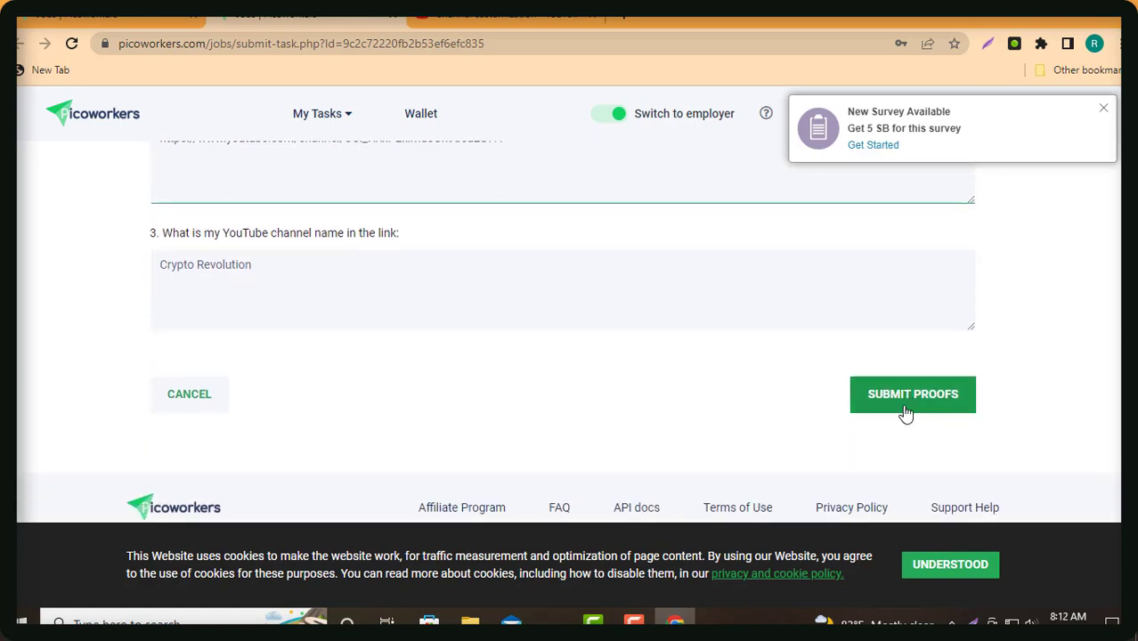
{"action": "scroll", "coordinate": [906, 414], "scroll_direction": "up", "scroll_amount": 3}
{"action": "scroll", "coordinate": [414, 320], "scroll_direction": "up", "scroll_amount": 3}
{"action": "scroll", "coordinate": [419, 320], "scroll_direction": "down", "scroll_amount": 2}
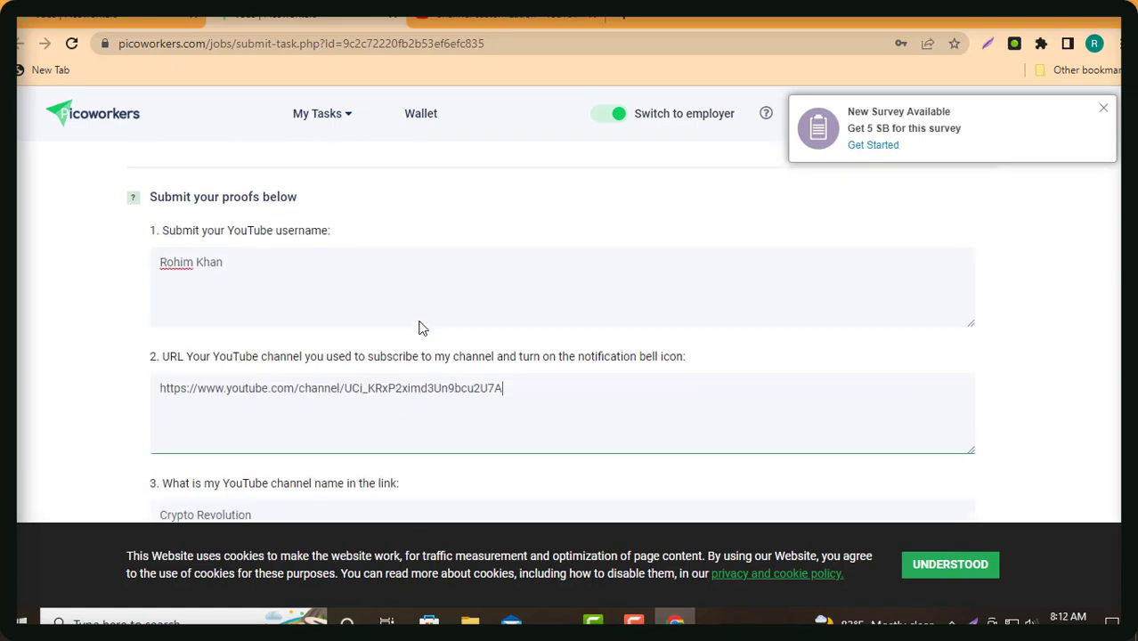
{"action": "scroll", "coordinate": [410, 286], "scroll_direction": "down", "scroll_amount": 1}
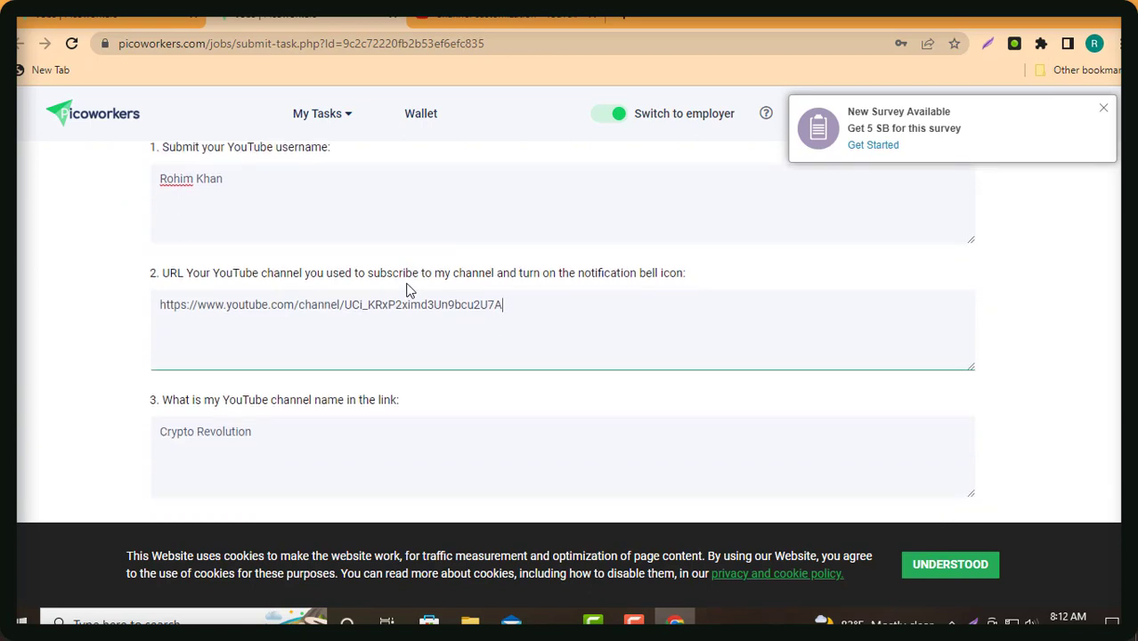
{"action": "scroll", "coordinate": [409, 288], "scroll_direction": "up", "scroll_amount": 1}
Outline the three proof questions and their answers with red rectangles in a screen capture, and discard the capture
{"action": "key", "text": "Print"}
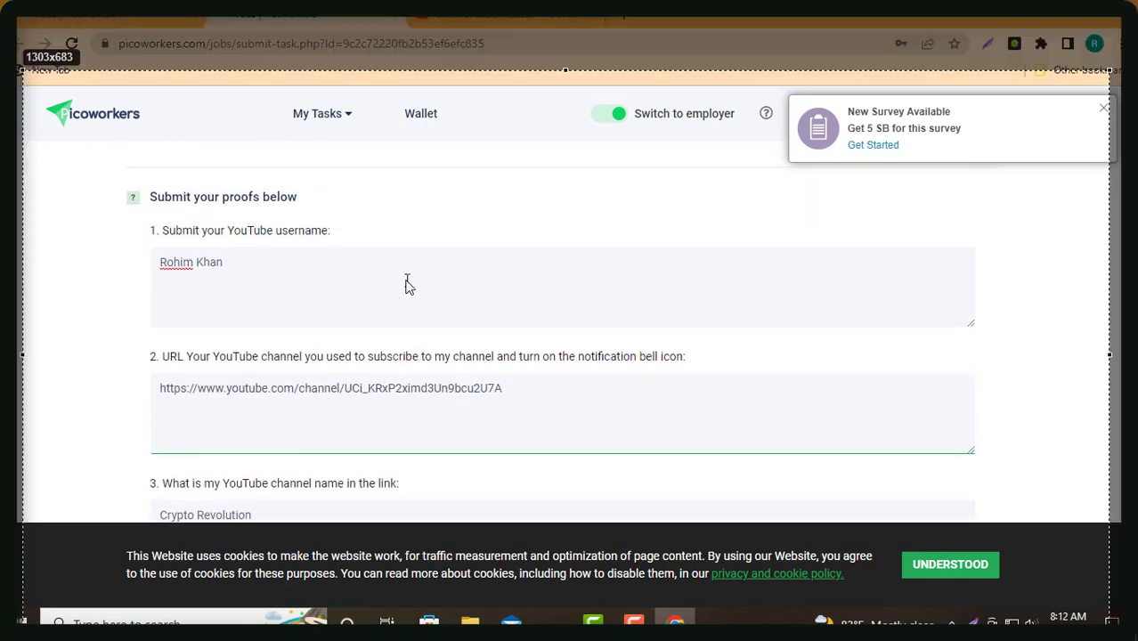
{"action": "left_click", "coordinate": [407, 282]}
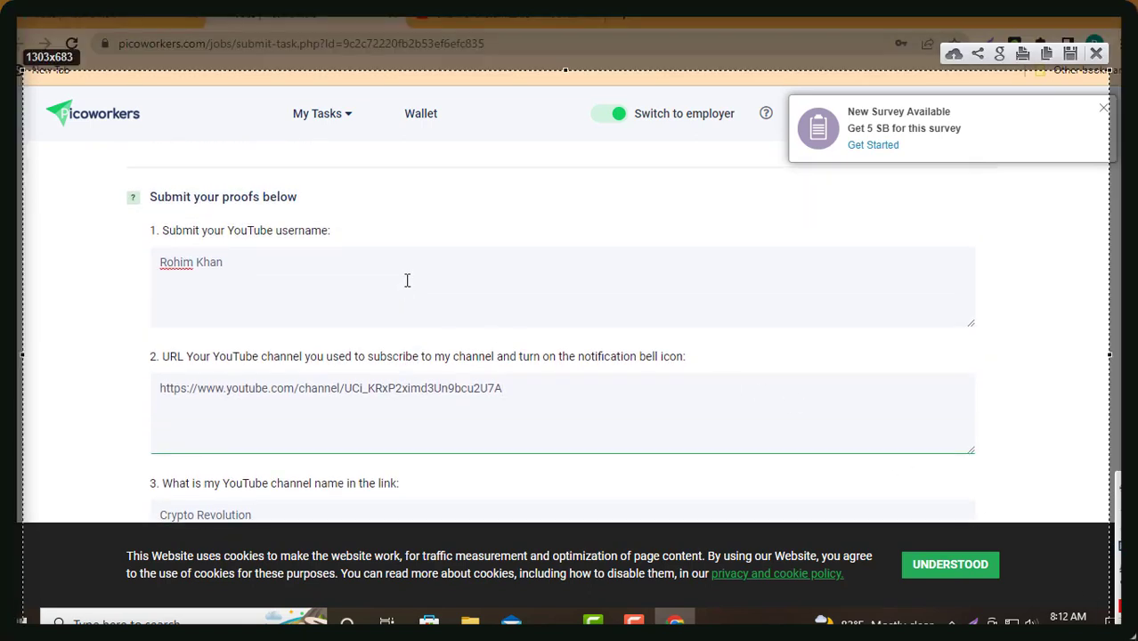
{"action": "mouse_move", "coordinate": [123, 206]}
{"action": "left_mouse_down"}
{"action": "mouse_move", "coordinate": [142, 230]}
{"action": "mouse_move", "coordinate": [345, 292]}
{"action": "left_mouse_up"}
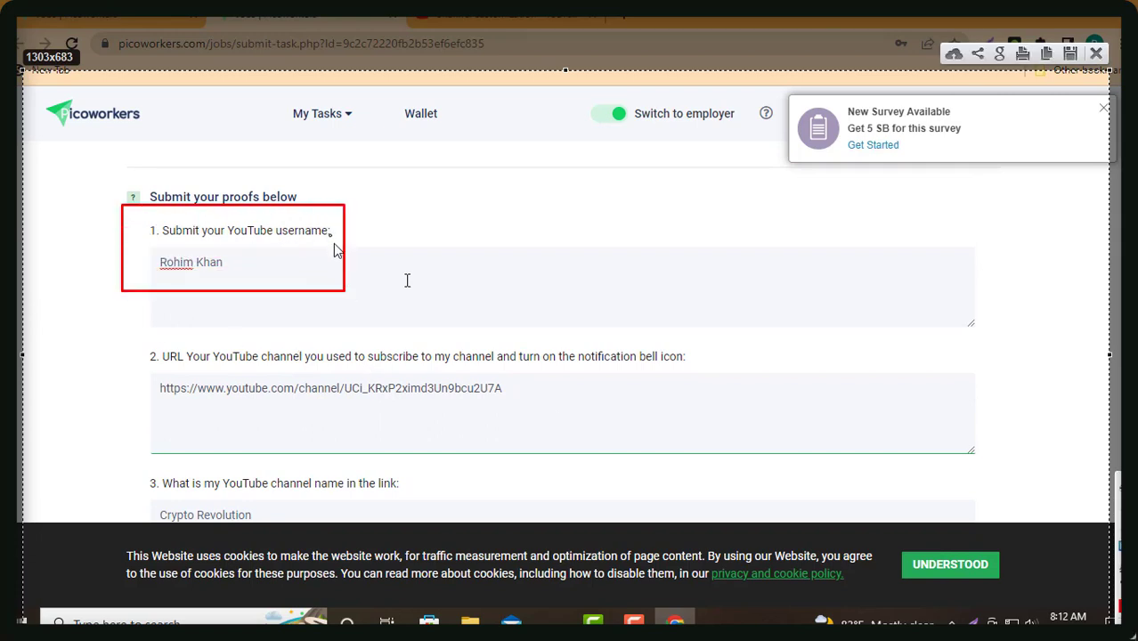
{"action": "left_click_drag", "start_coordinate": [145, 248], "coordinate": [234, 285]}
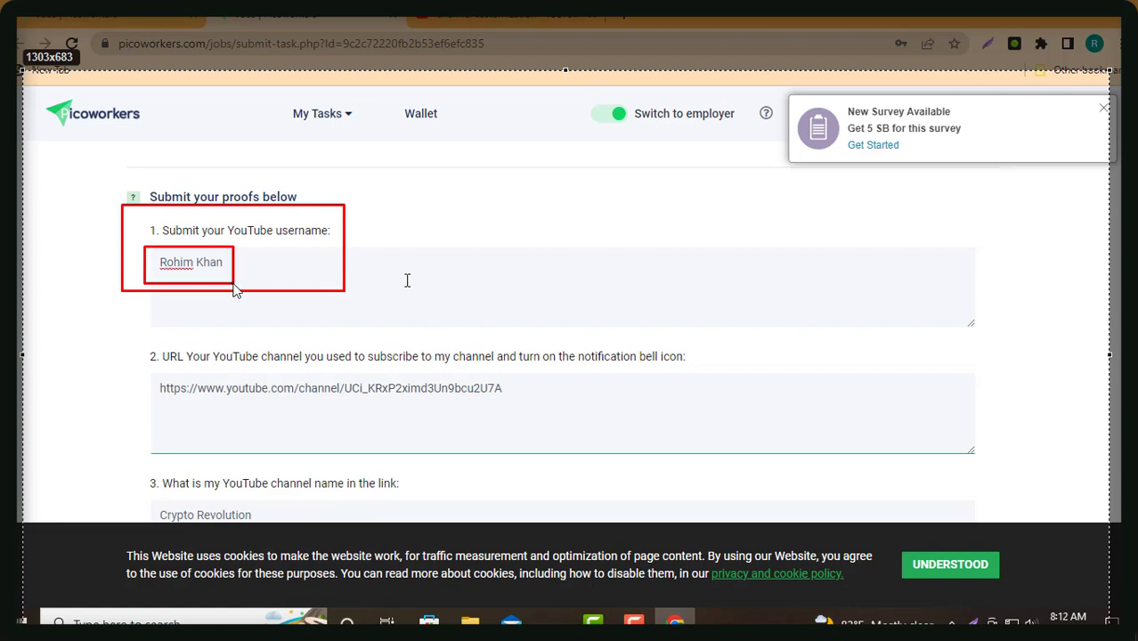
{"action": "mouse_move", "coordinate": [140, 337]}
{"action": "left_mouse_down"}
{"action": "mouse_move", "coordinate": [167, 351]}
{"action": "mouse_move", "coordinate": [711, 430]}
{"action": "left_mouse_up"}
{"action": "left_click_drag", "start_coordinate": [151, 343], "coordinate": [691, 371]}
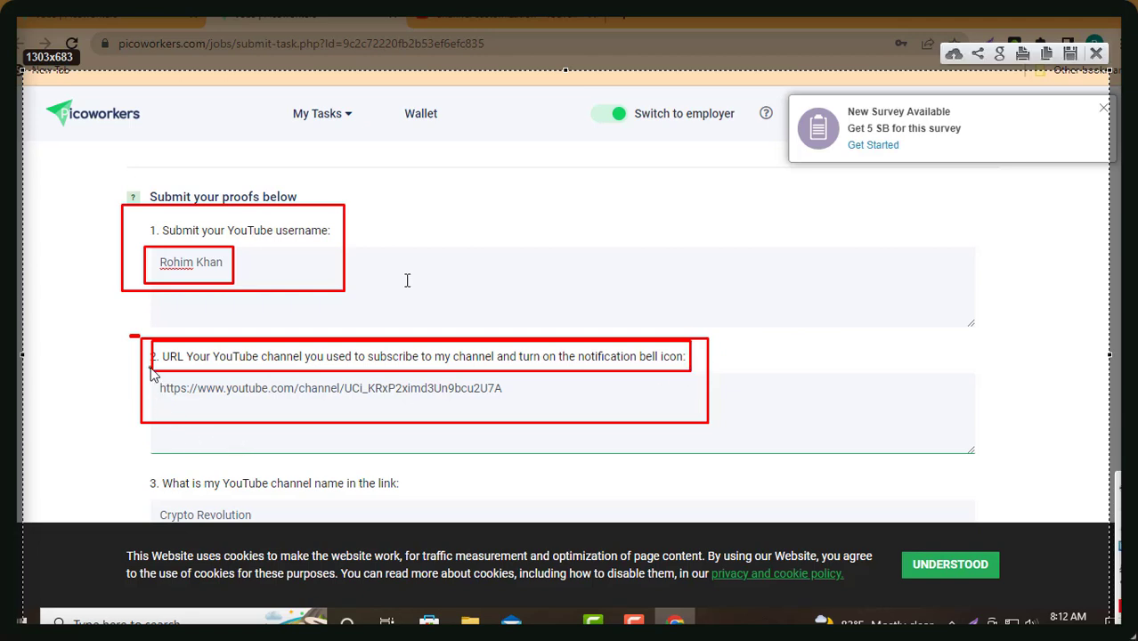
{"action": "mouse_move", "coordinate": [152, 374]}
{"action": "left_mouse_down"}
{"action": "mouse_move", "coordinate": [400, 414]}
{"action": "mouse_move", "coordinate": [539, 412]}
{"action": "left_mouse_up"}
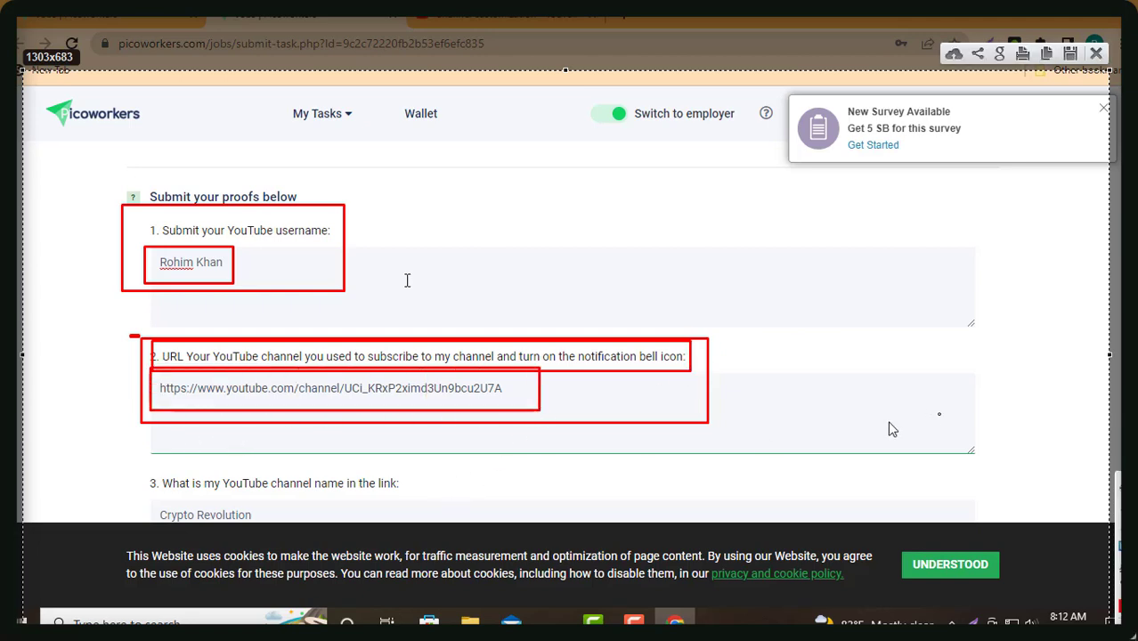
{"action": "left_click_drag", "start_coordinate": [138, 463], "coordinate": [427, 494]}
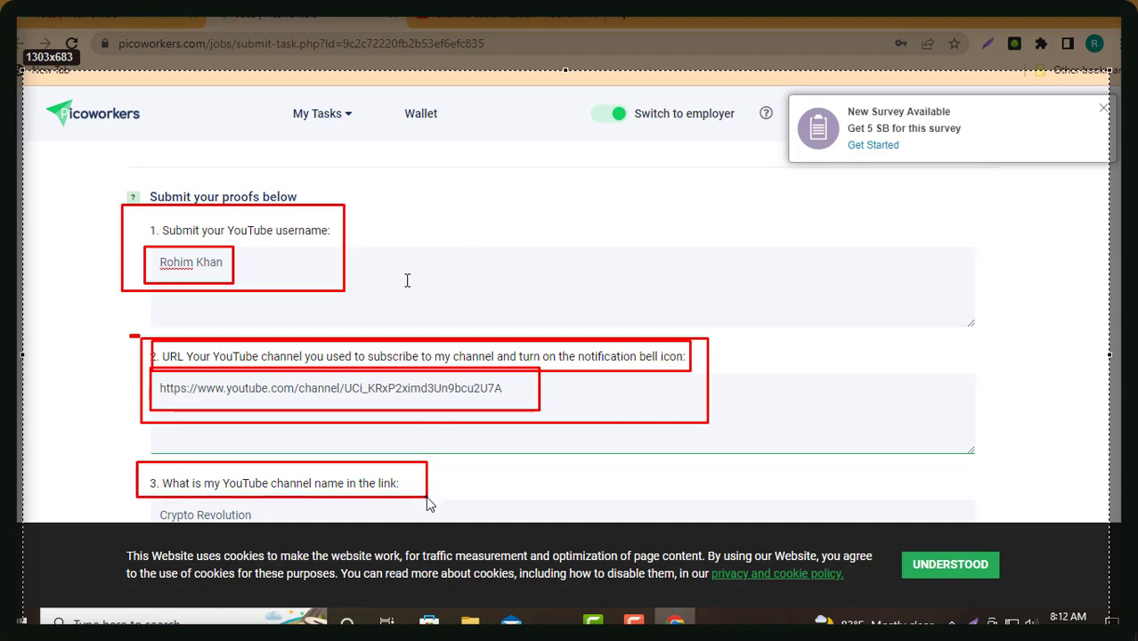
{"action": "left_click_drag", "start_coordinate": [114, 502], "coordinate": [283, 524]}
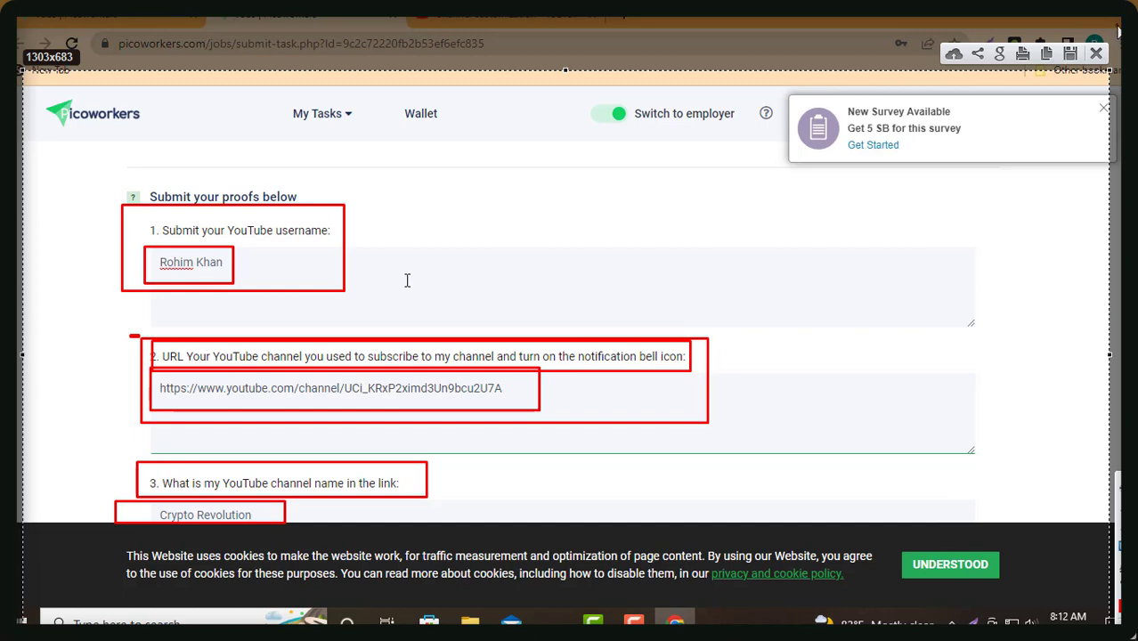
{"action": "left_click", "coordinate": [1097, 54]}
Submit the three proofs for the YouTube subscribe task and check the overview of finished and pending tasks
{"action": "scroll", "coordinate": [780, 366], "scroll_direction": "down", "scroll_amount": 3}
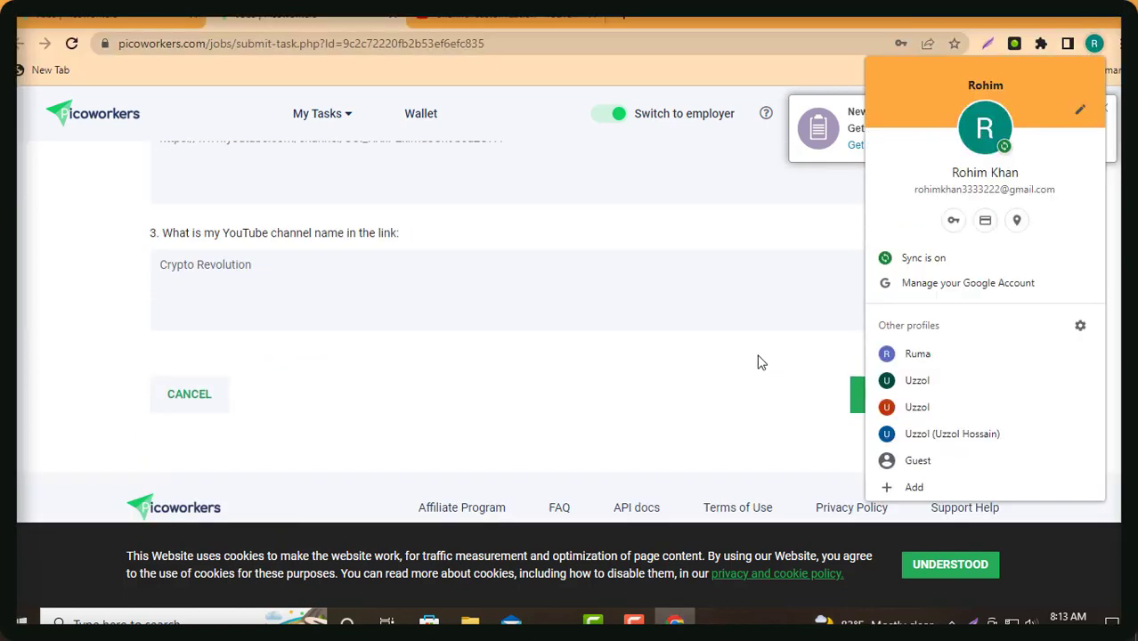
{"action": "left_click", "coordinate": [748, 370]}
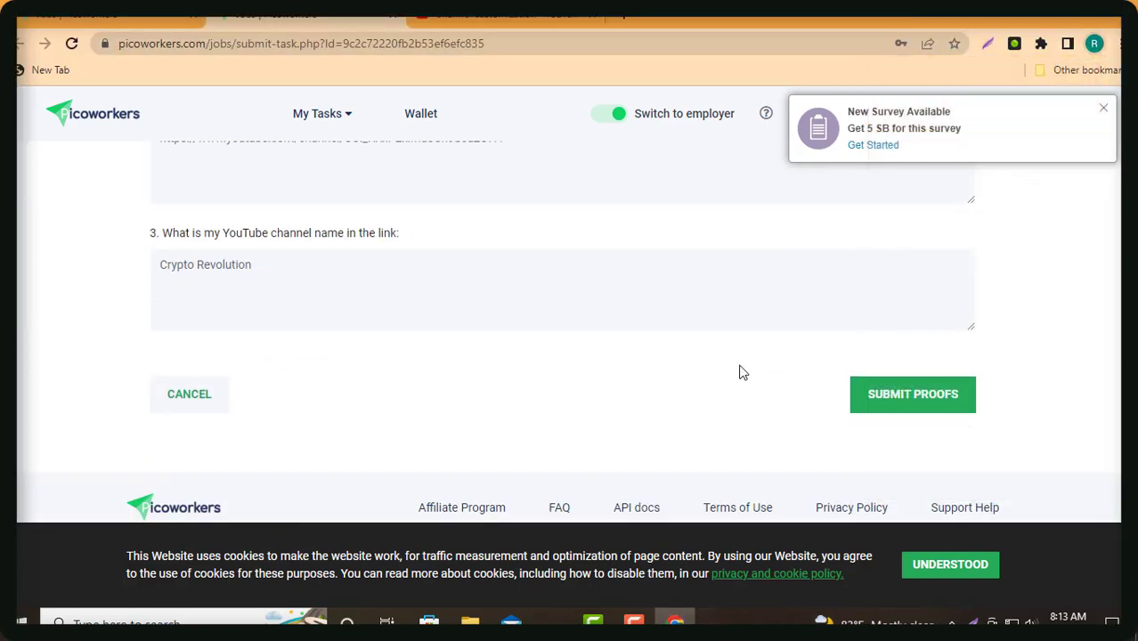
{"action": "left_click", "coordinate": [915, 402]}
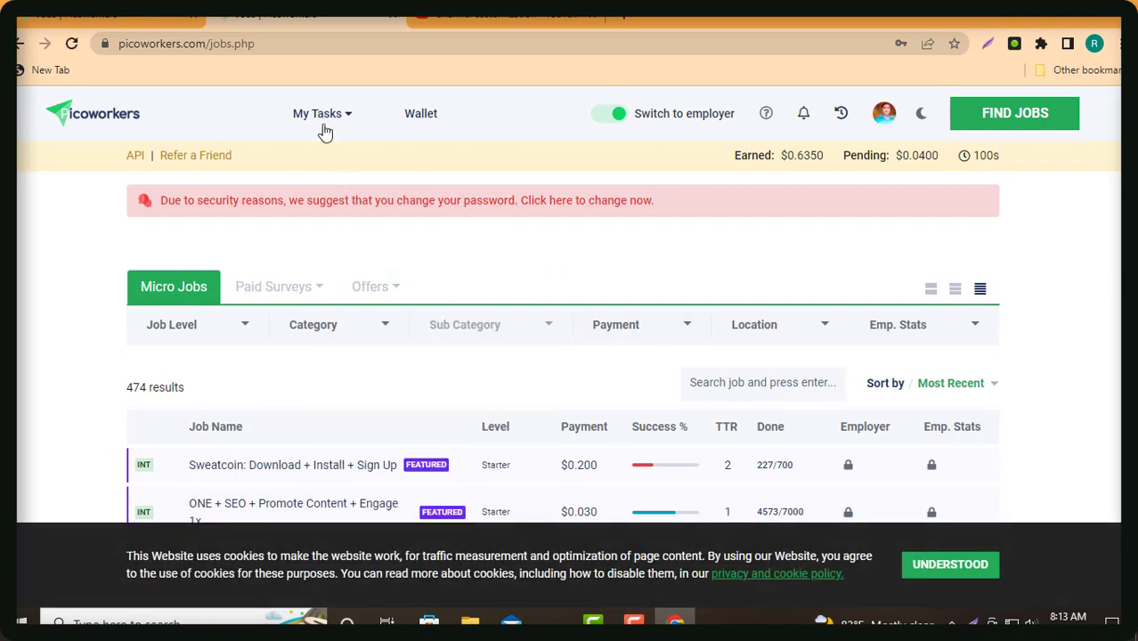
{"action": "mouse_move", "coordinate": [331, 120]}
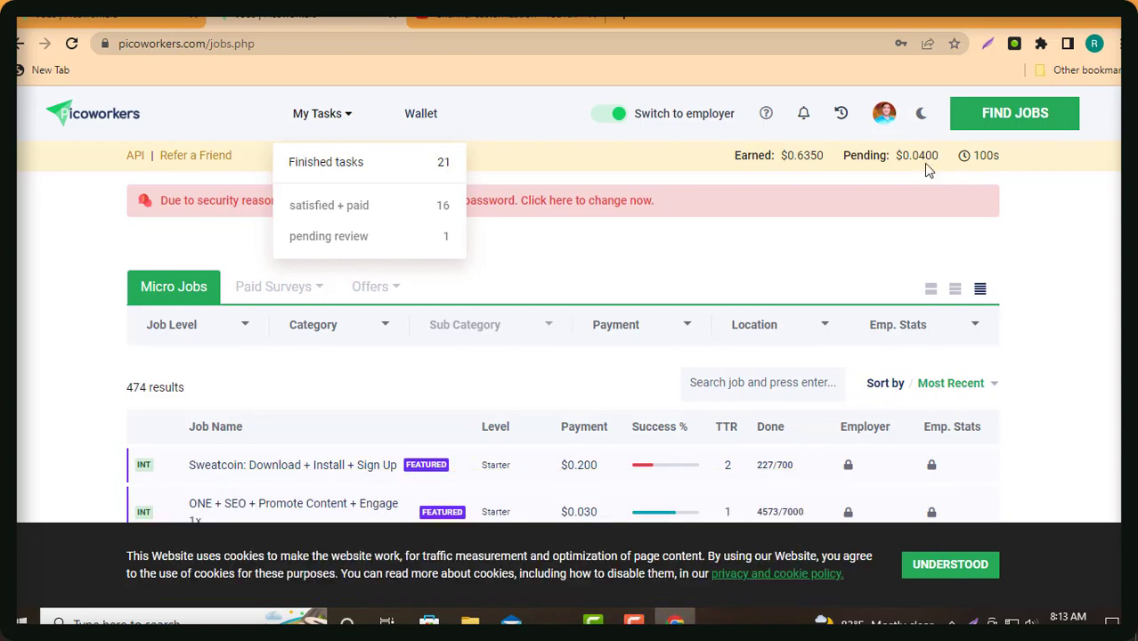
{"action": "left_click", "coordinate": [718, 240]}
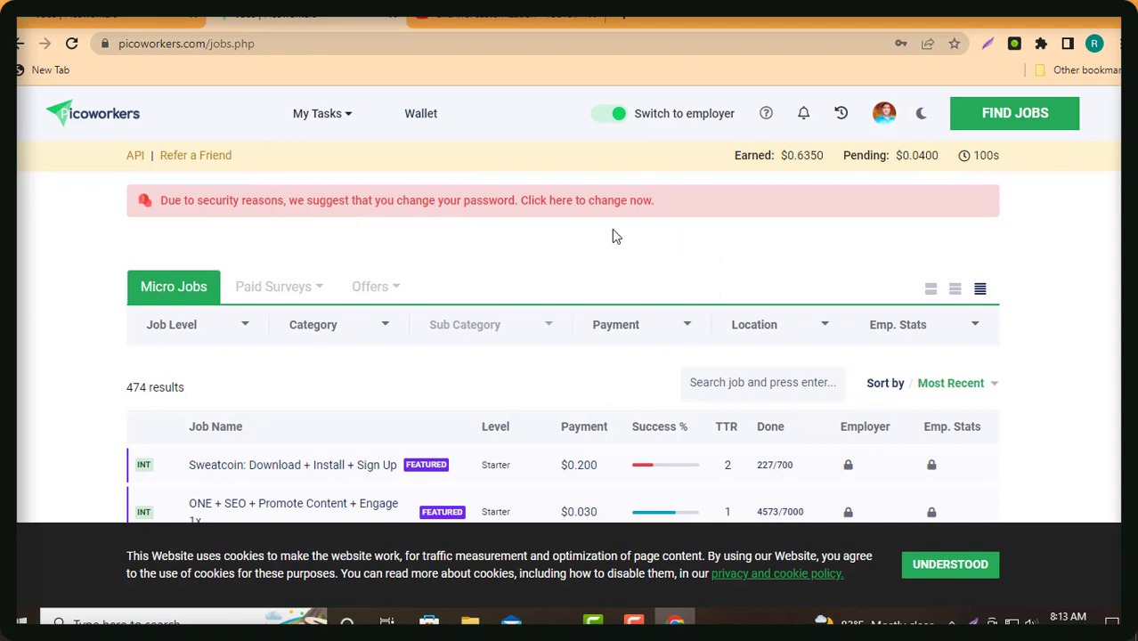